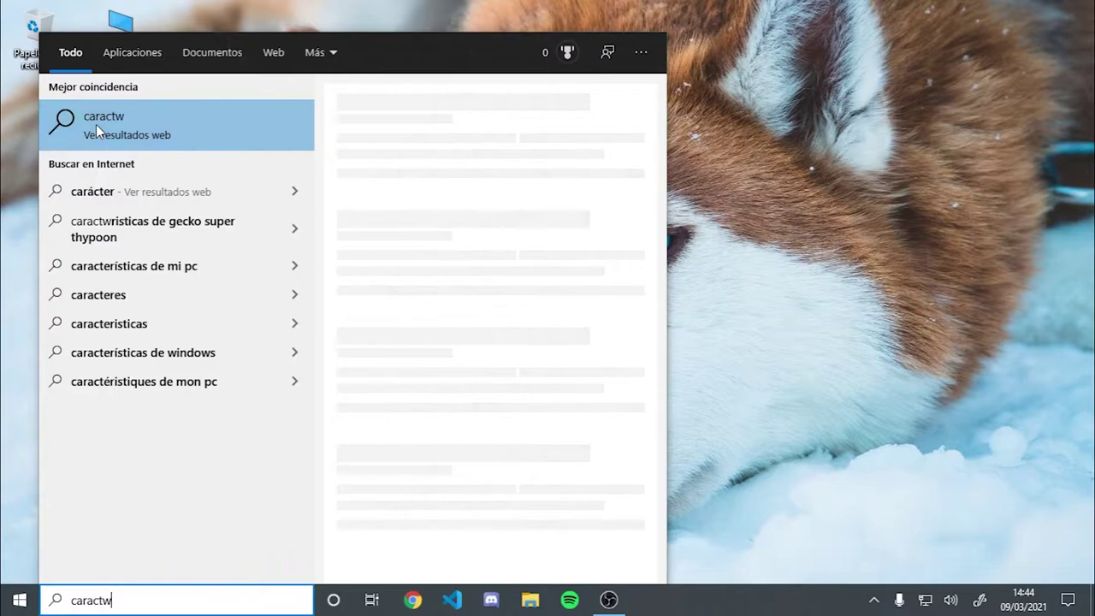
- Open the Windows features dialog and enable Subsistema de Windows para Linux, applying the change
{"action": "left_click", "coordinate": [181, 128]}
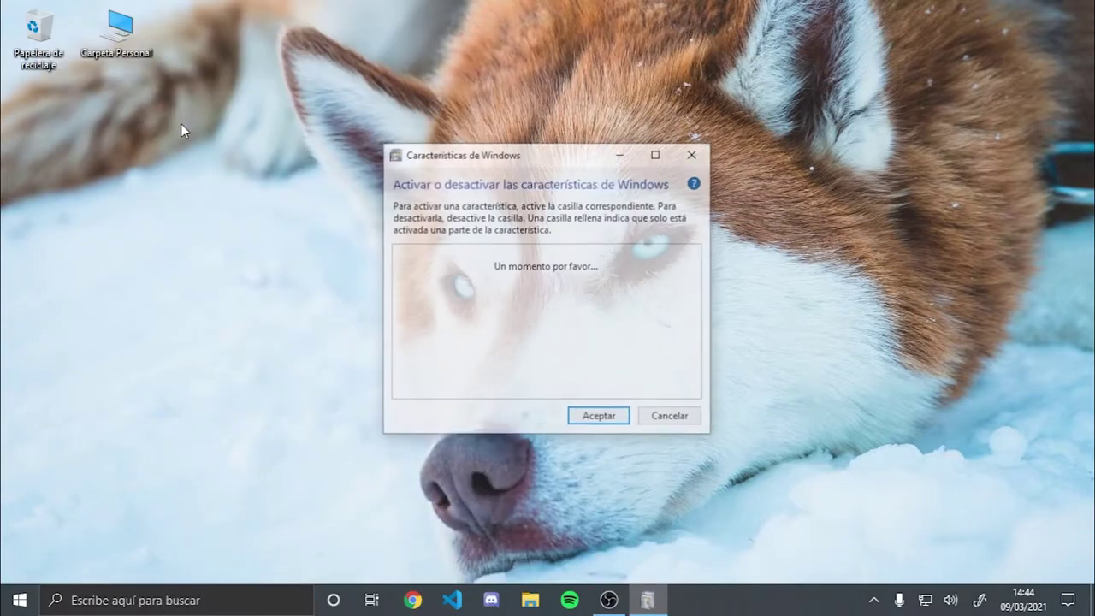
{"action": "scroll", "coordinate": [643, 339], "scroll_direction": "down", "scroll_amount": 10}
{"action": "scroll", "coordinate": [643, 339], "scroll_direction": "down", "scroll_amount": 1}
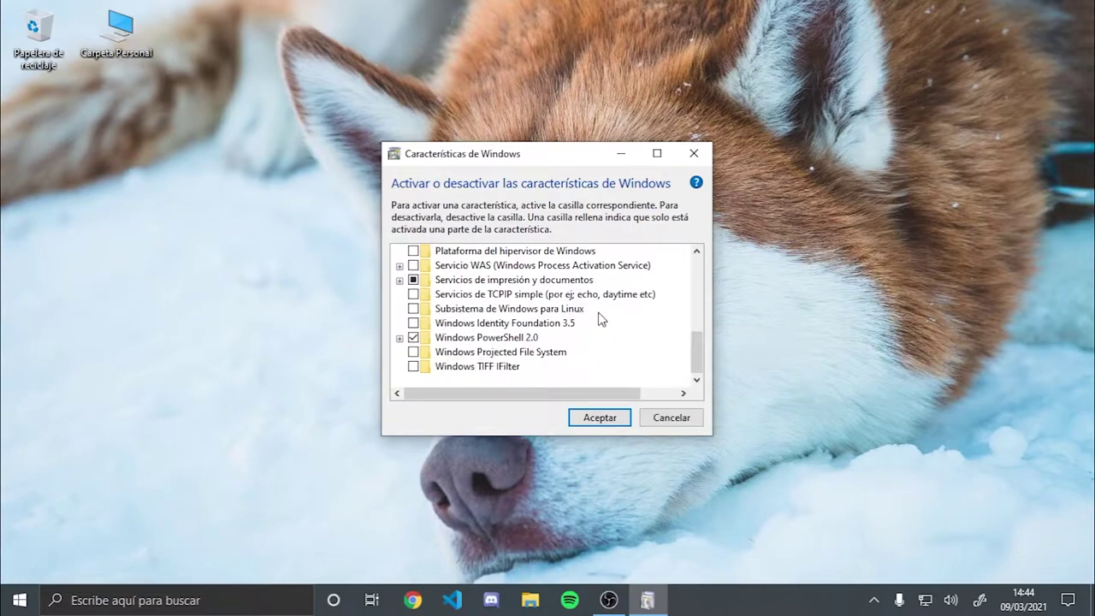
{"action": "left_click", "coordinate": [414, 308]}
{"action": "left_click", "coordinate": [589, 418]}
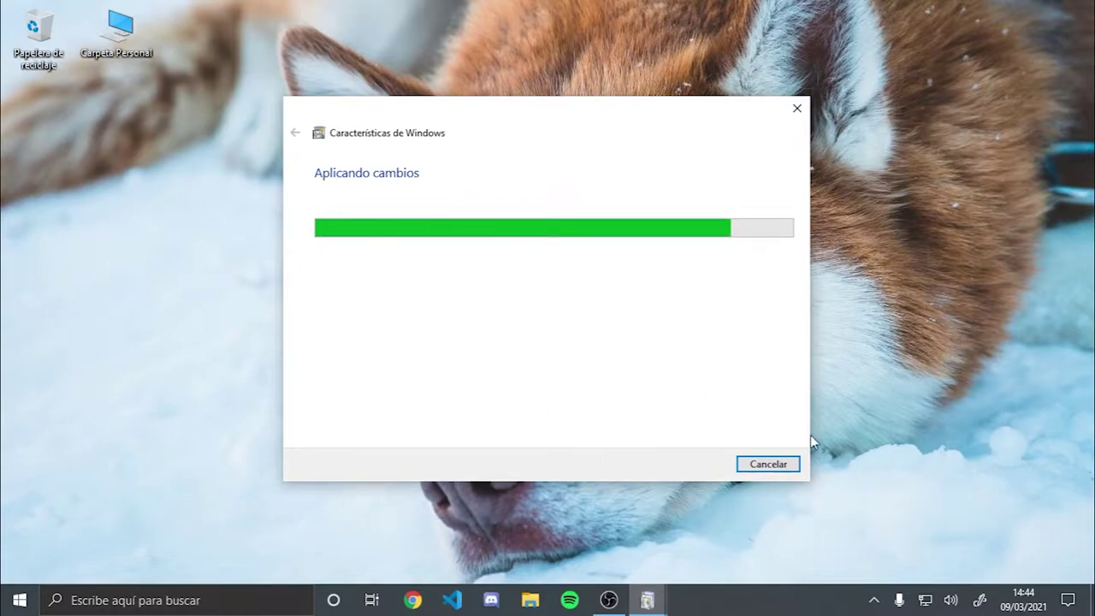
- Reopen the Windows features dialog, check the Subsistema de Windows para Linux entry, and close it without changes
{"action": "key", "text": "super"}
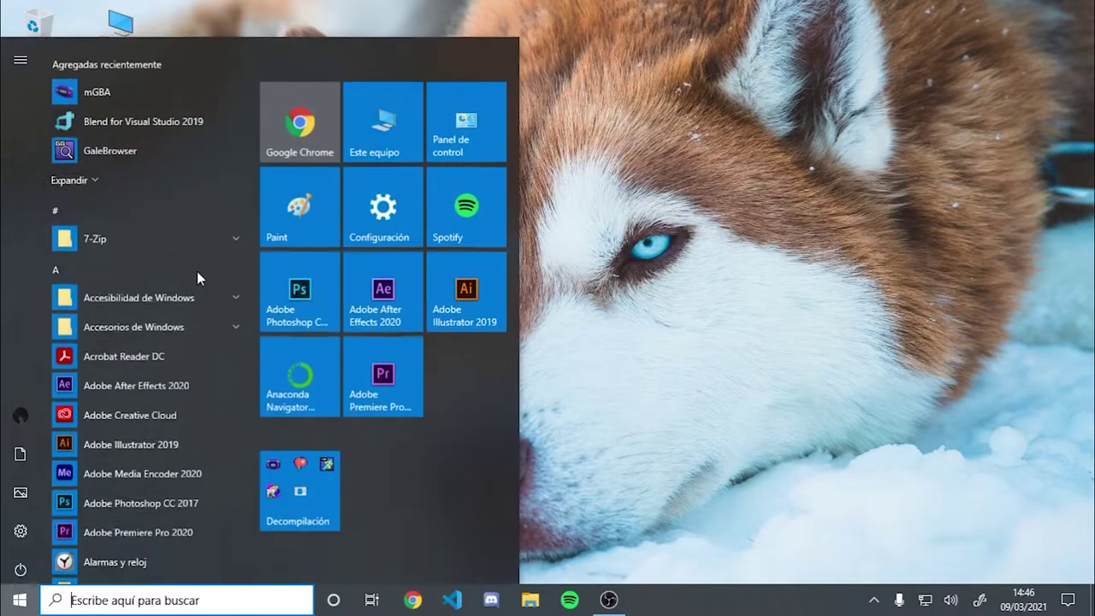
{"action": "type", "text": "carac"}
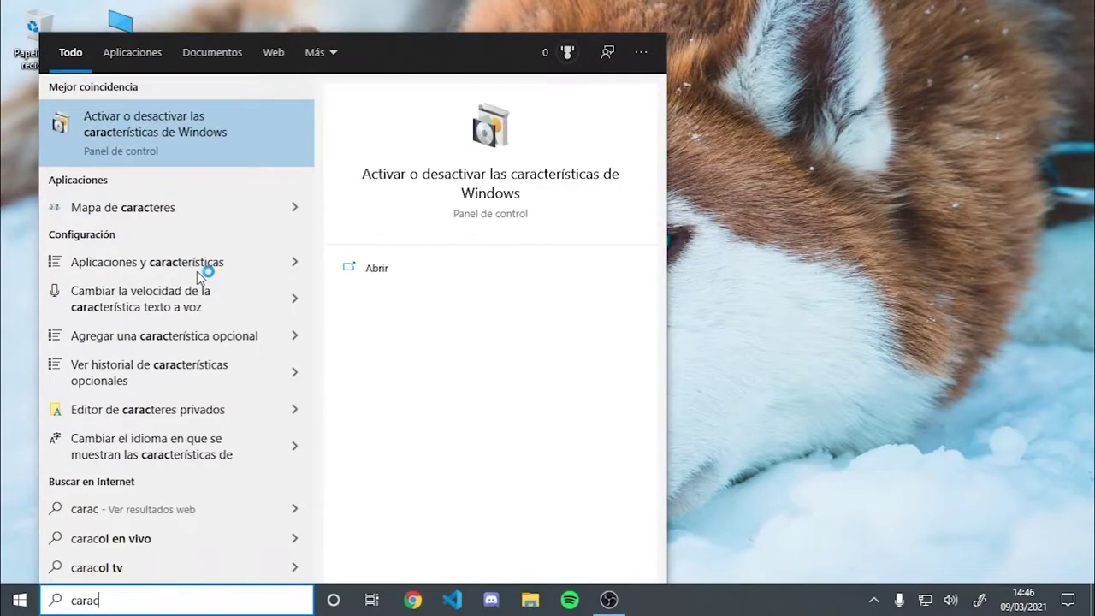
{"action": "key", "text": "Return"}
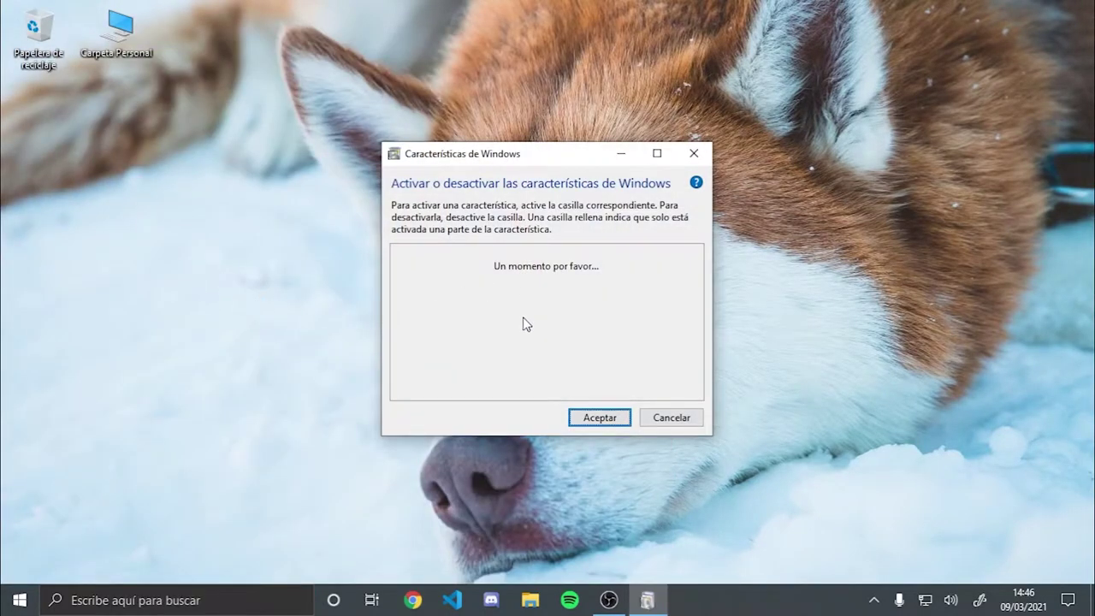
{"action": "scroll", "coordinate": [523, 318], "scroll_direction": "down", "scroll_amount": 6}
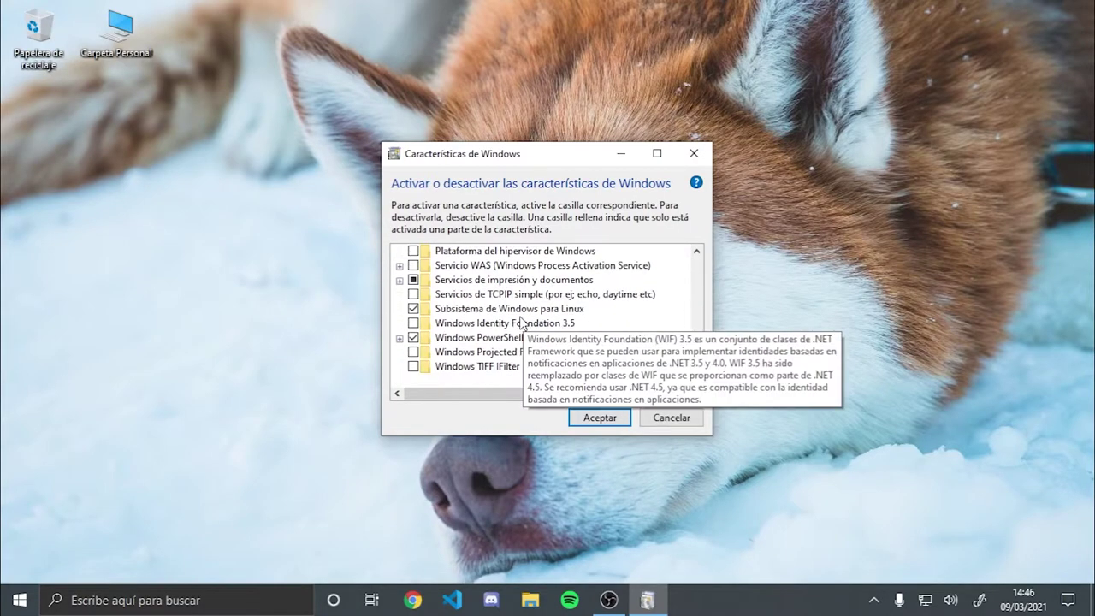
{"action": "left_click", "coordinate": [672, 418]}
- Find and open the Microsoft Store app
{"action": "key", "text": "super"}
{"action": "type", "text": "mi"}
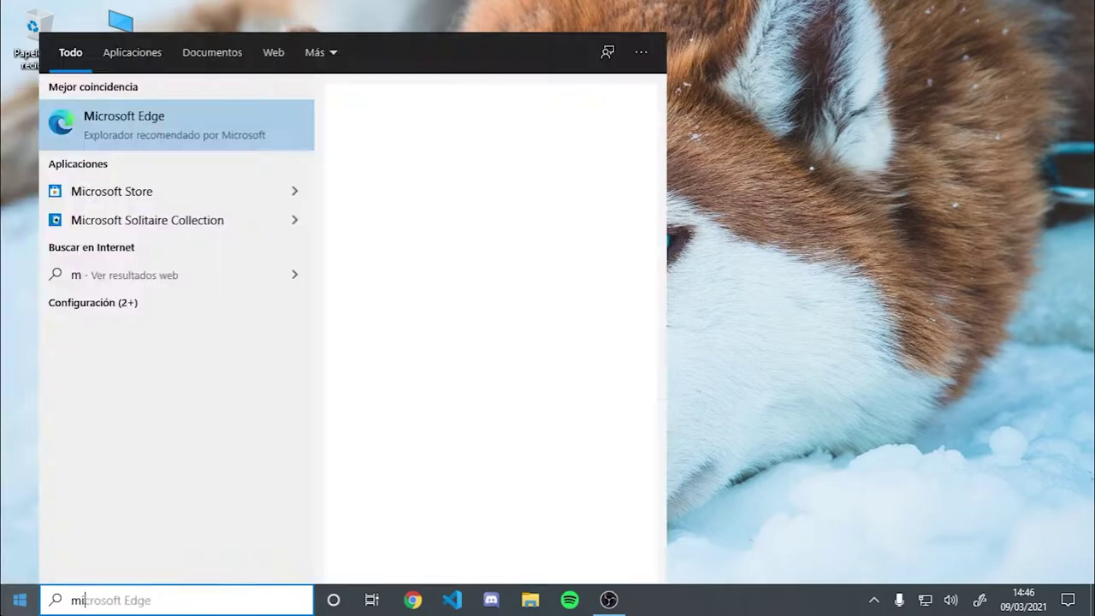
{"action": "type", "text": "crosft sto"}
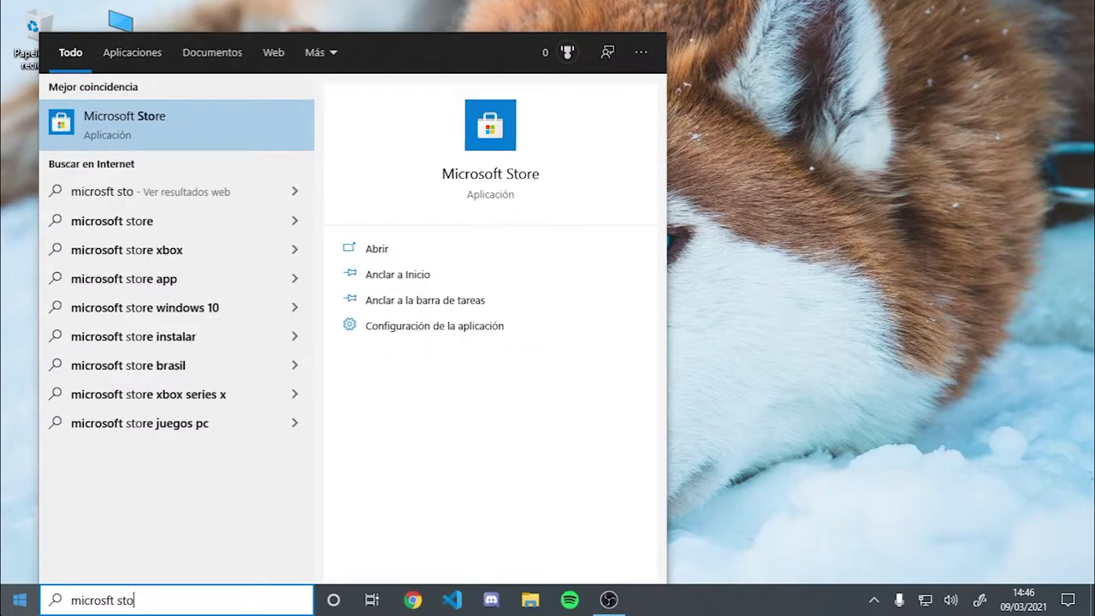
{"action": "key", "text": "Return"}
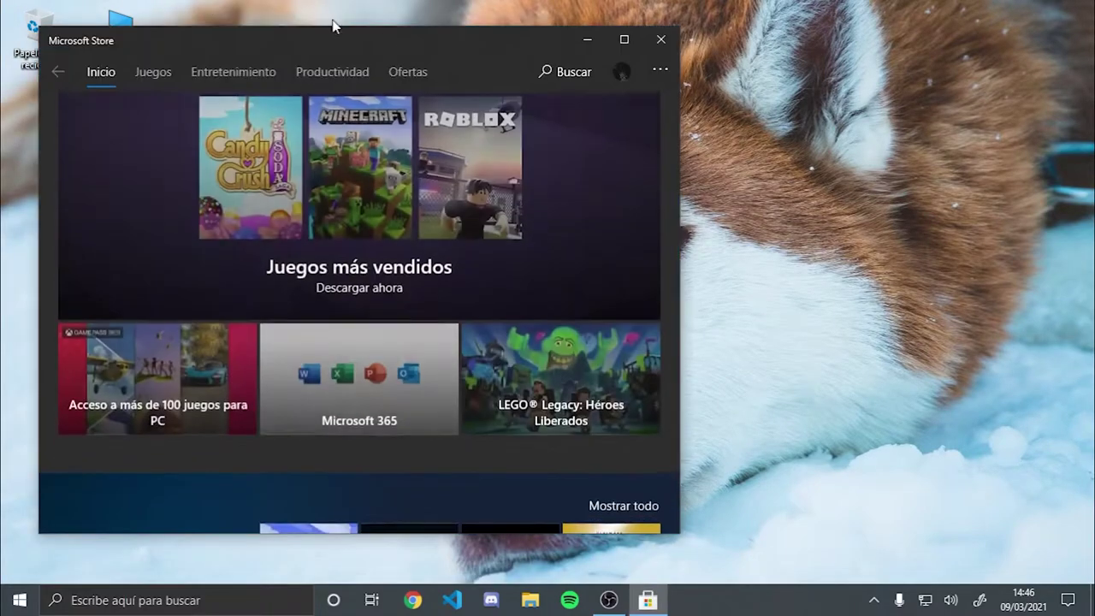
{"action": "left_click", "coordinate": [548, 69]}
{"action": "type", "text": "Ubuntu"}
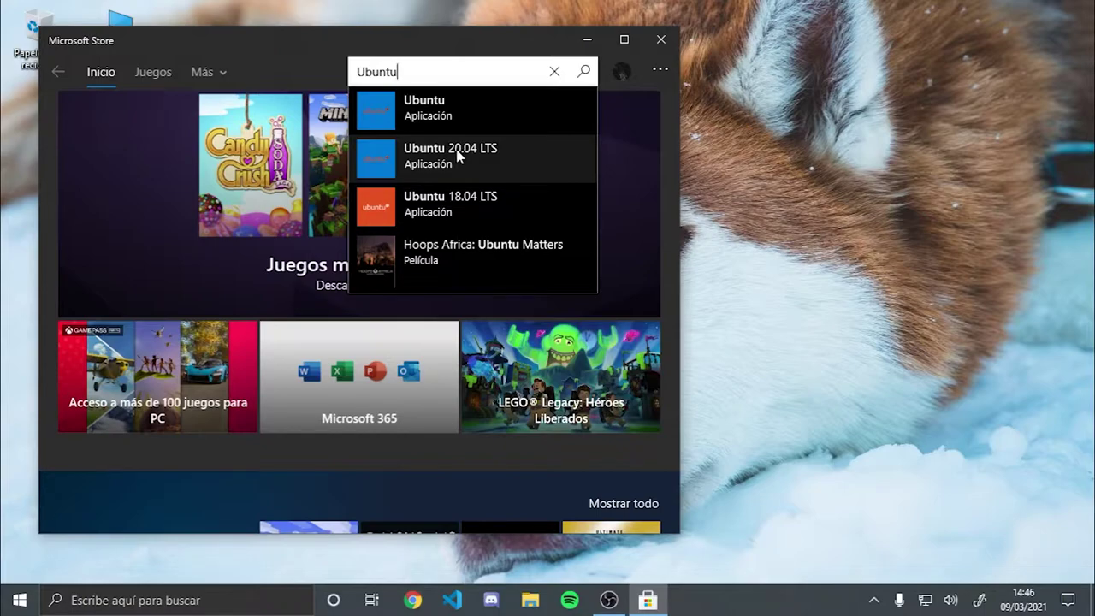
{"action": "left_click", "coordinate": [460, 205]}
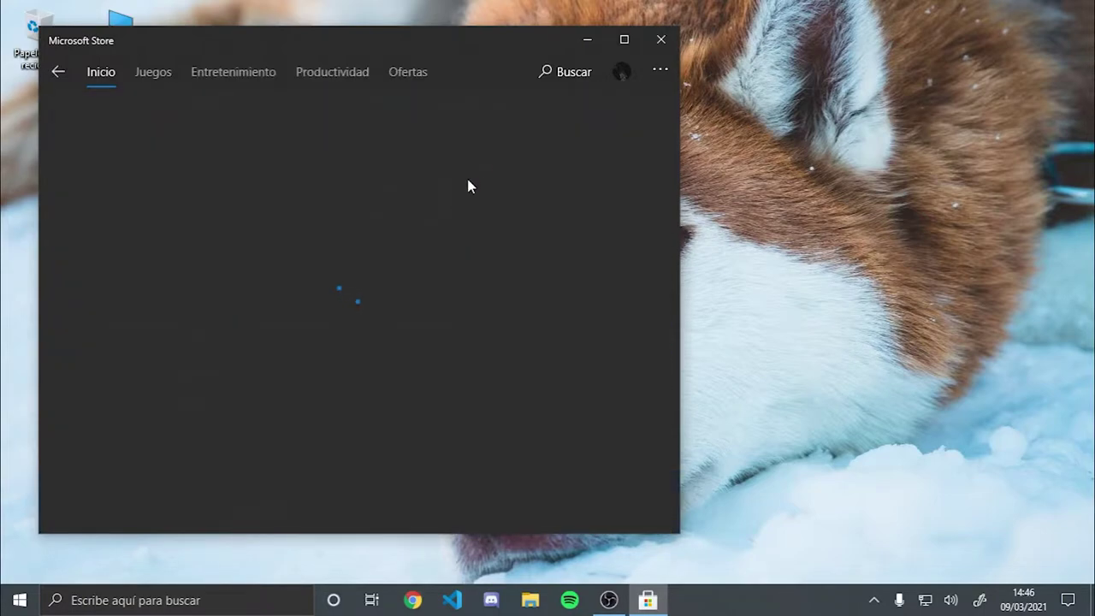
- Search the store for Ubuntu, then install and launch Ubuntu 20.04 LTS
{"action": "left_click", "coordinate": [554, 76]}
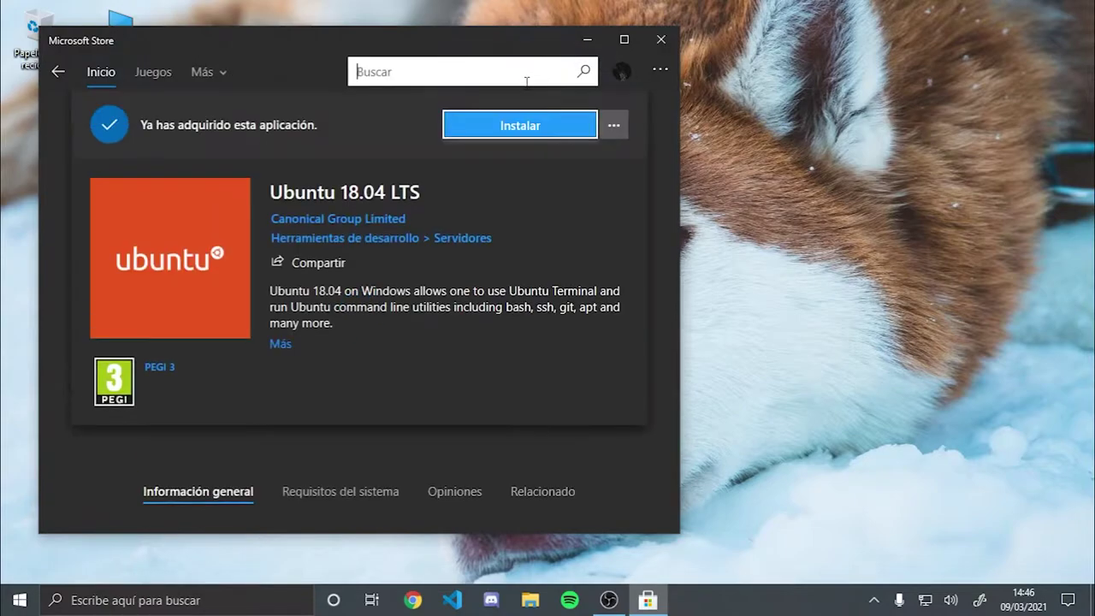
{"action": "type", "text": "Ubuntu"}
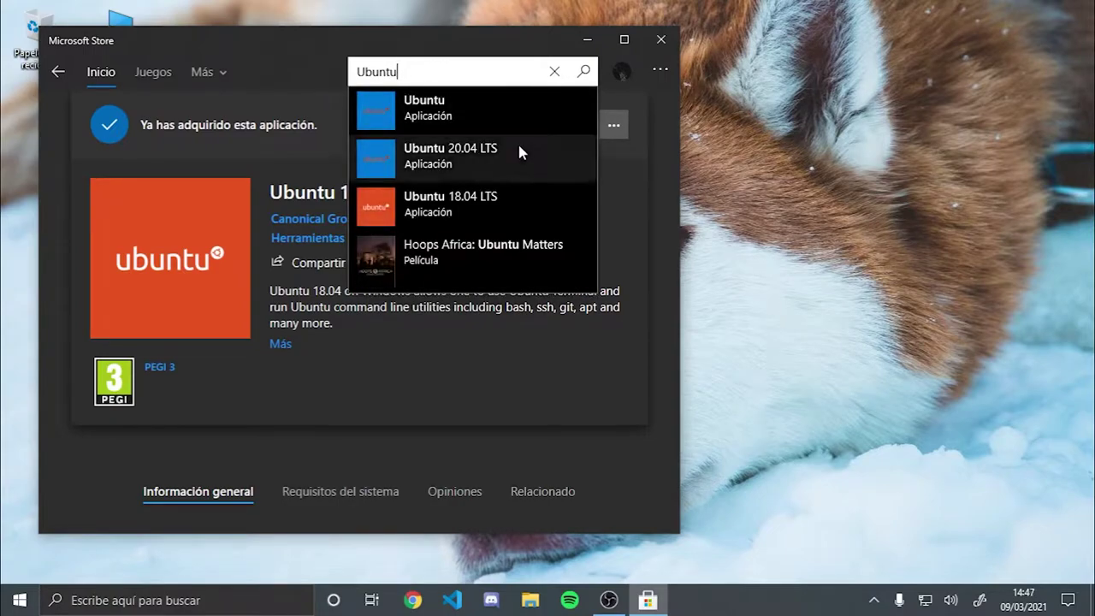
{"action": "left_click", "coordinate": [511, 142]}
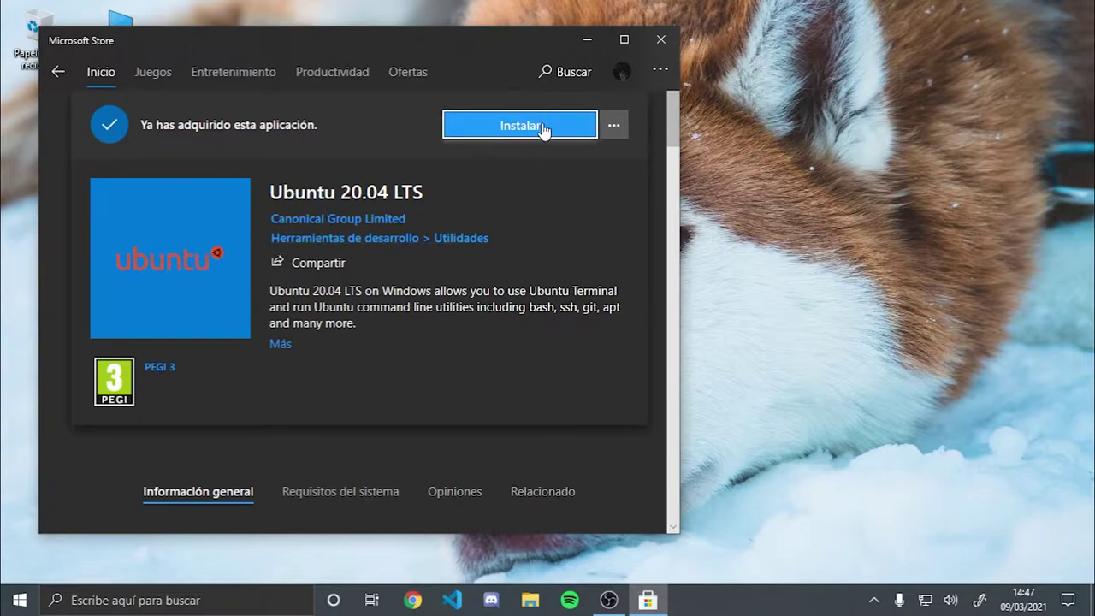
{"action": "left_click", "coordinate": [511, 135]}
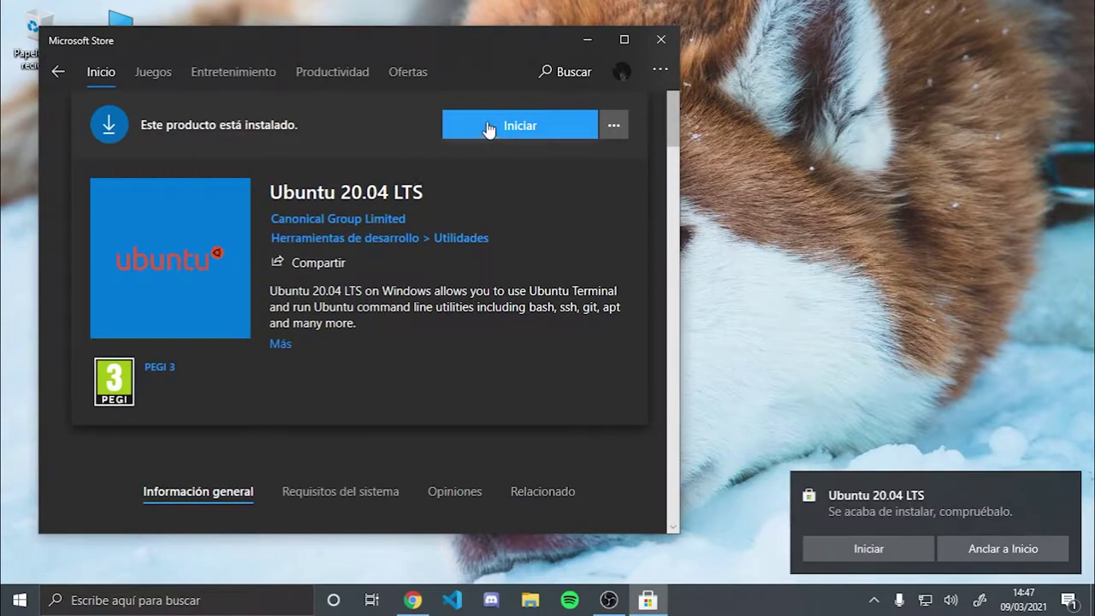
{"action": "left_click", "coordinate": [489, 128]}
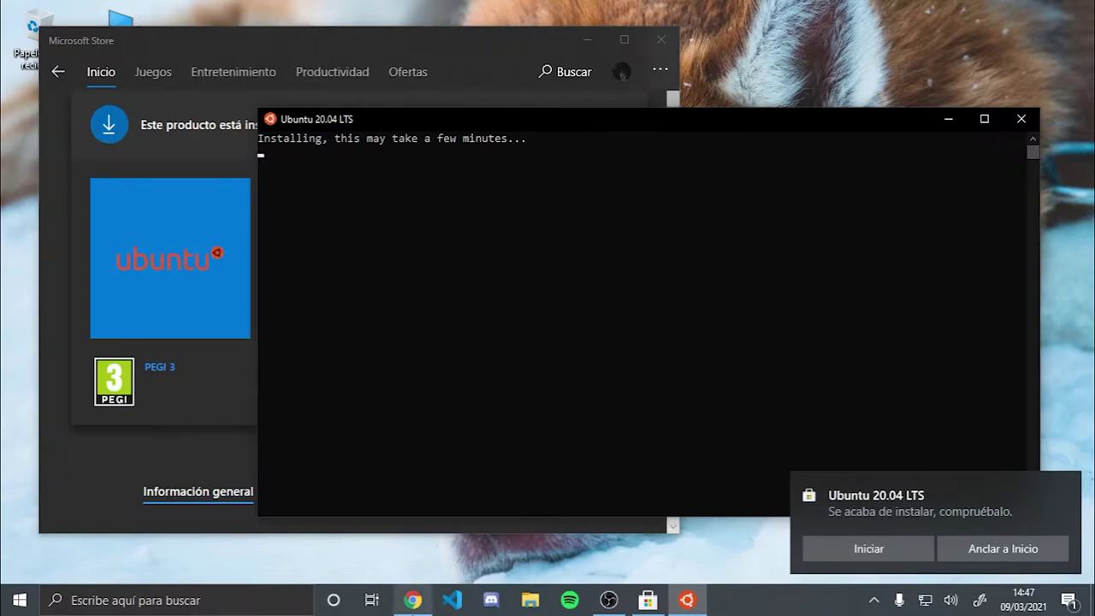
- Switch to Chrome and open the Decompilation Setup Tool thread on the Whack a Hack forum
{"action": "left_click", "coordinate": [412, 600]}
{"action": "type", "text": "w"}
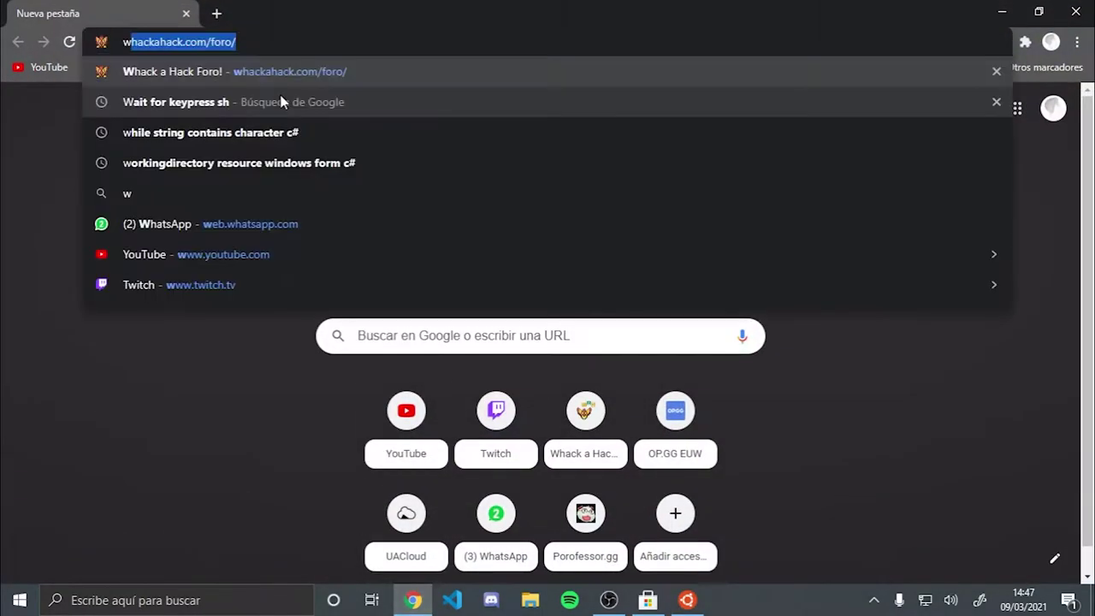
{"action": "key", "text": "Return"}
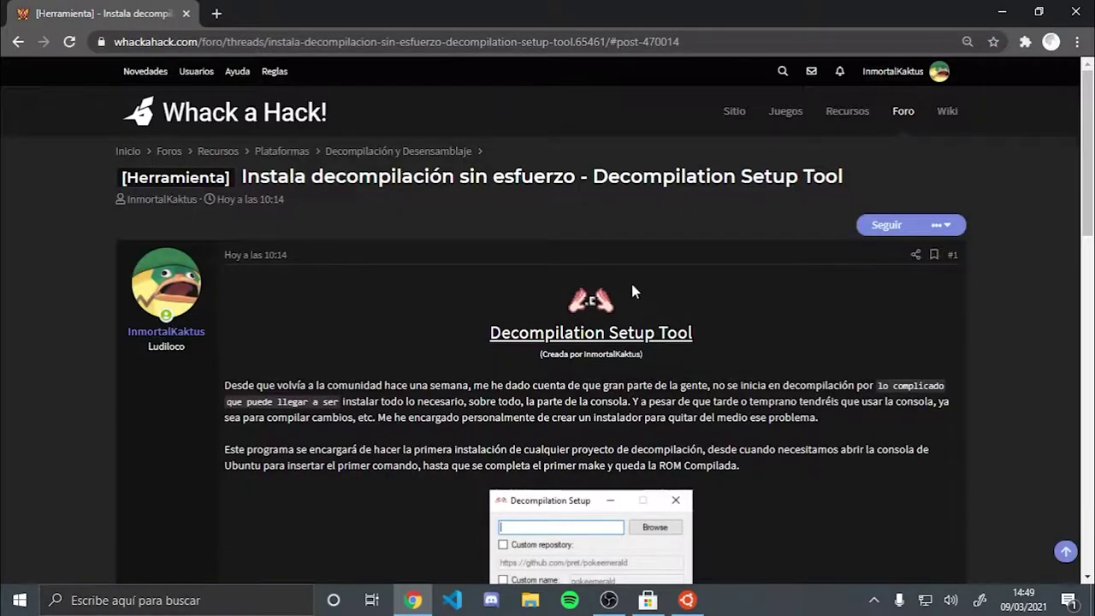
- Download DecompilationSetup.zip through the thread's Mediafire link
{"action": "scroll", "coordinate": [630, 279], "scroll_direction": "down", "scroll_amount": 8}
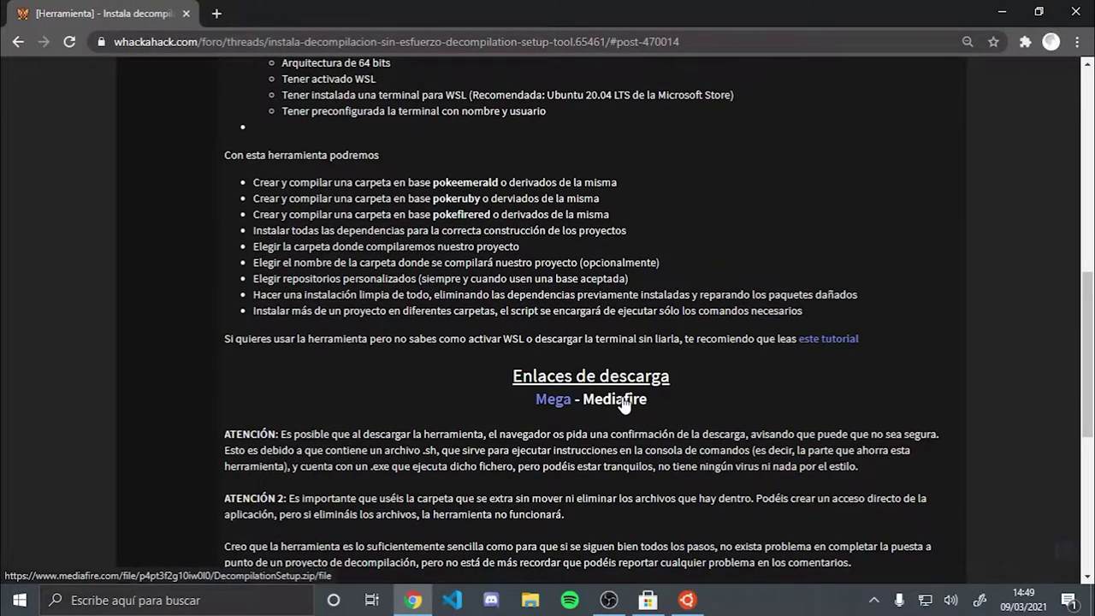
{"action": "left_click", "coordinate": [633, 403]}
{"action": "left_click", "coordinate": [749, 211]}
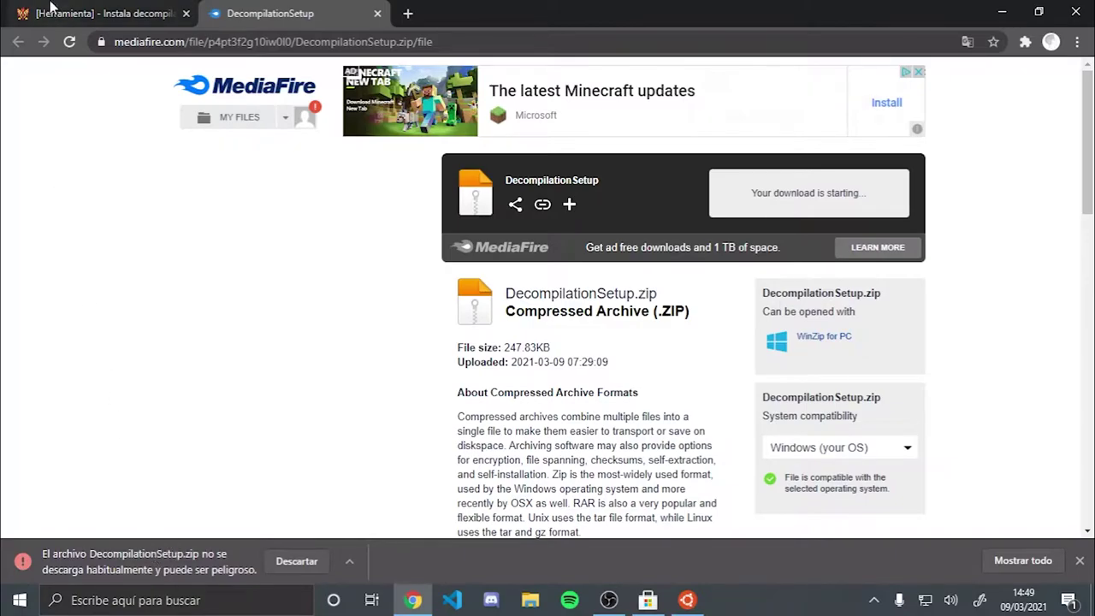
- Review the two ATENCIÓN notes in the forum thread and keep the flagged DecompilationSetup.zip download
{"action": "left_click", "coordinate": [103, 13]}
{"action": "scroll", "coordinate": [257, 249], "scroll_direction": "down", "scroll_amount": 2}
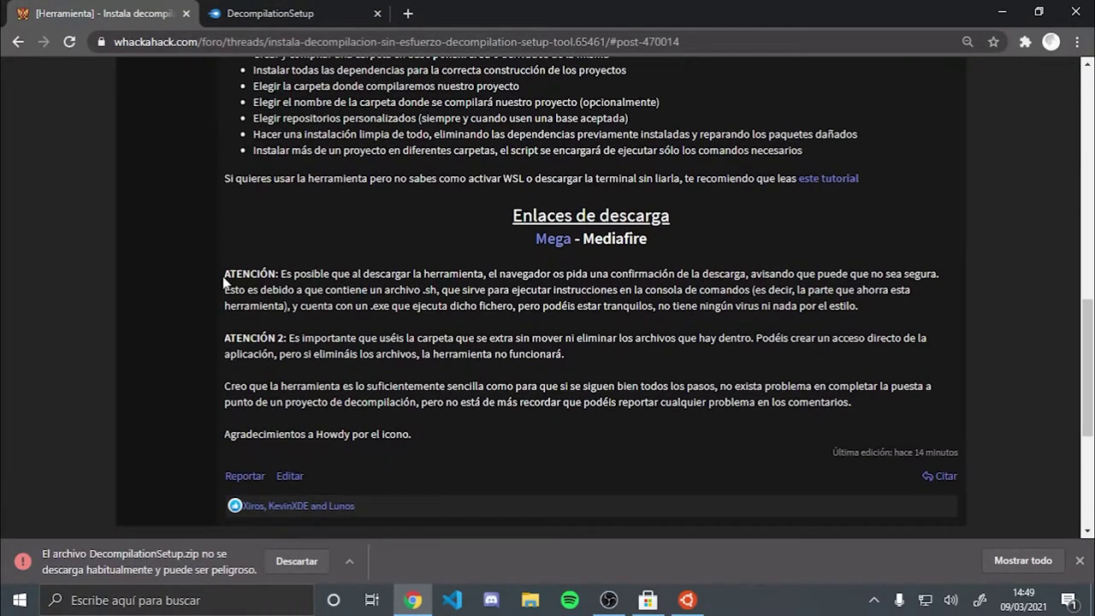
{"action": "left_click_drag", "start_coordinate": [224, 274], "coordinate": [615, 353]}
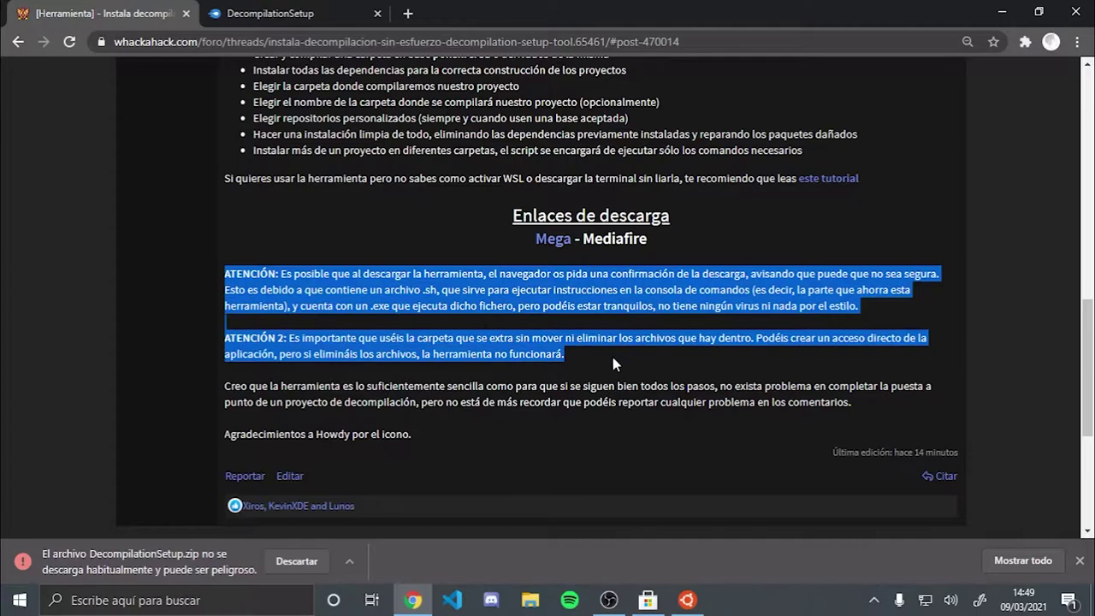
{"action": "left_click", "coordinate": [615, 353]}
{"action": "left_click", "coordinate": [352, 558]}
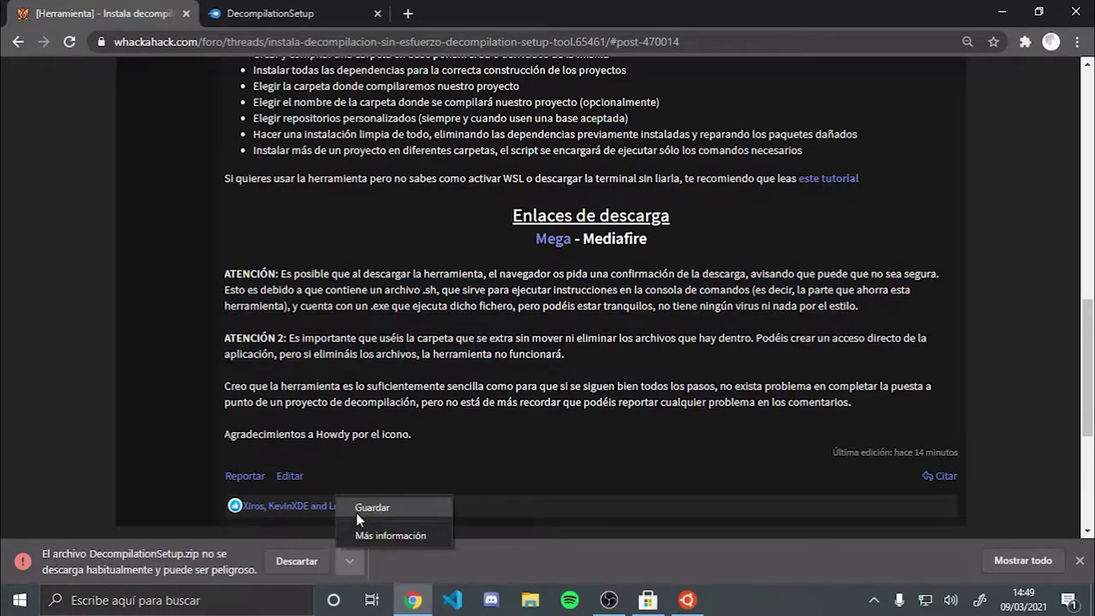
{"action": "left_click", "coordinate": [356, 512]}
- Open the downloaded DecompilationSetup.zip and extract its DecompilationSetup folder to the desktop
{"action": "left_click", "coordinate": [51, 556]}
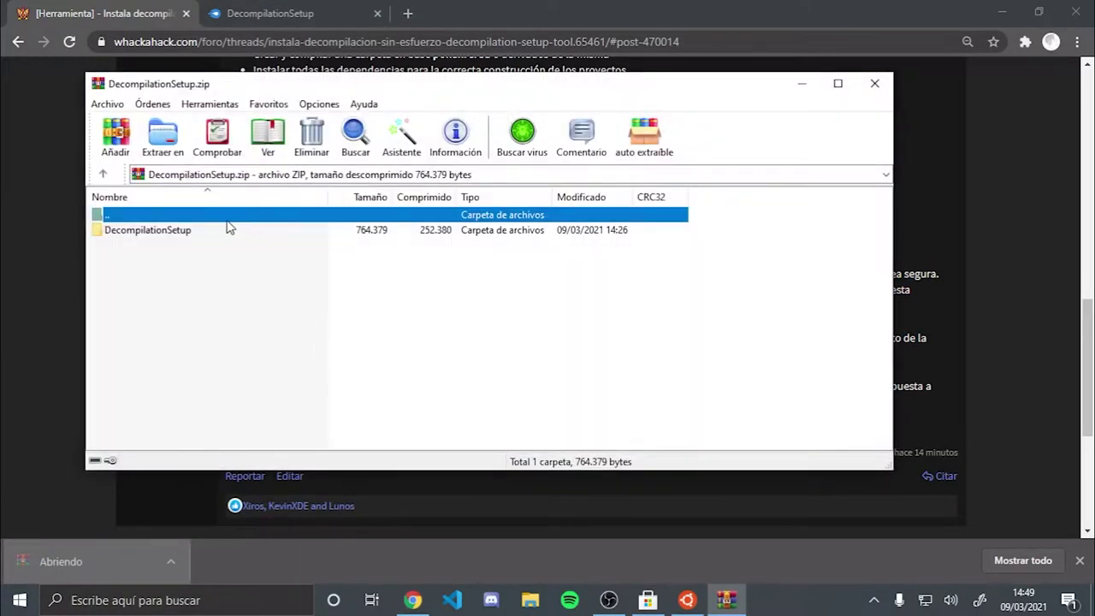
{"action": "left_click", "coordinate": [150, 230]}
{"action": "left_click_drag", "start_coordinate": [149, 230], "coordinate": [640, 382]}
{"action": "key", "text": "super+d"}
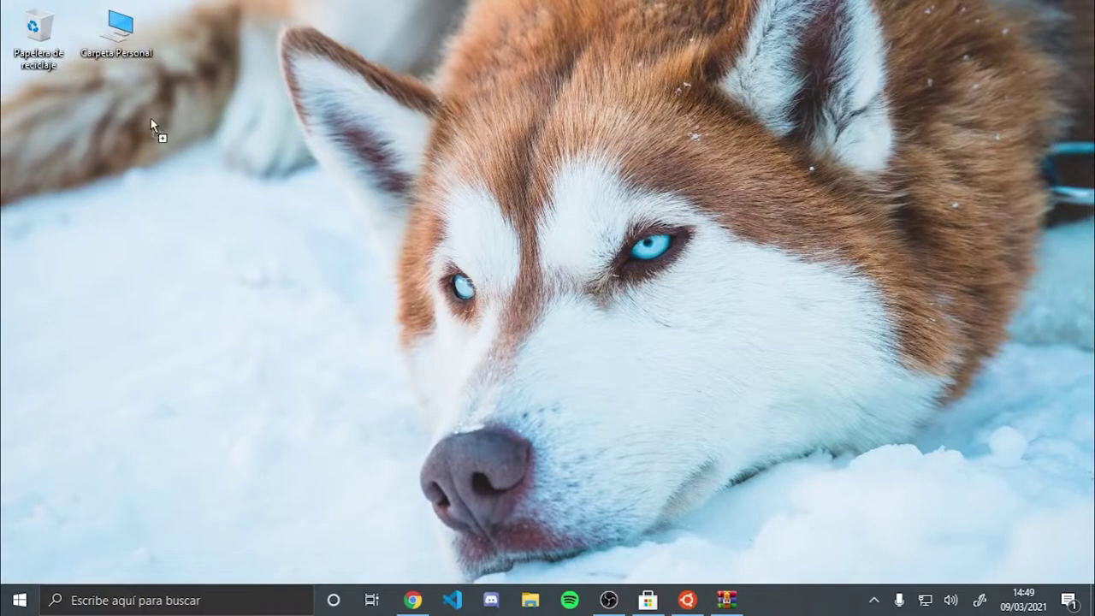
{"action": "left_click_drag", "start_coordinate": [46, 109], "coordinate": [48, 113]}
- Open the extracted DecompilationSetup folder and clear the desktop by minimizing its window and closing the archive window
{"action": "double_click", "coordinate": [71, 150]}
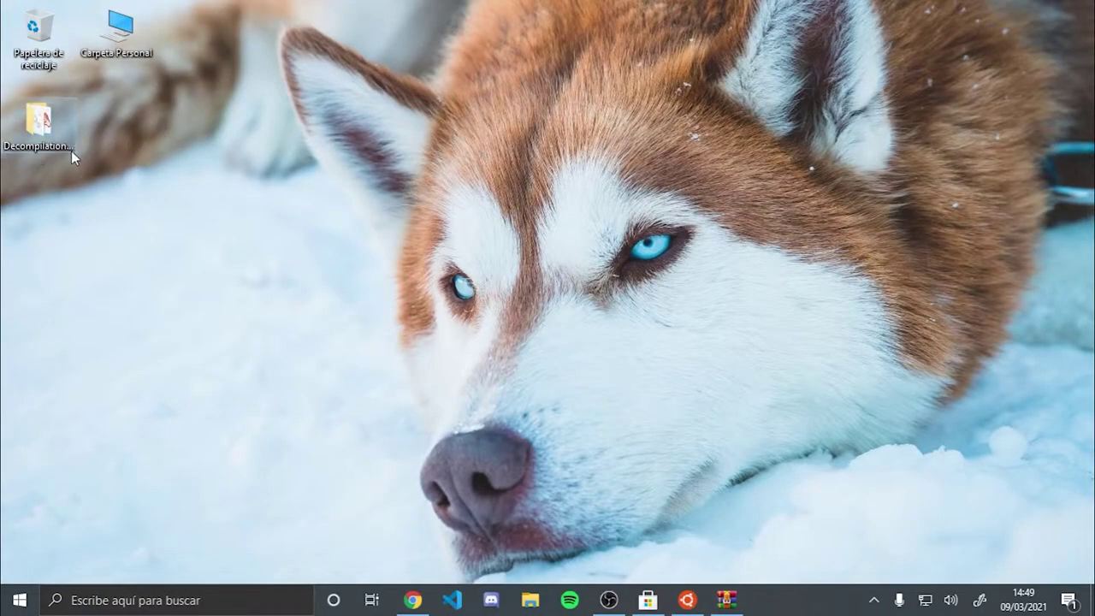
{"action": "left_click", "coordinate": [856, 33]}
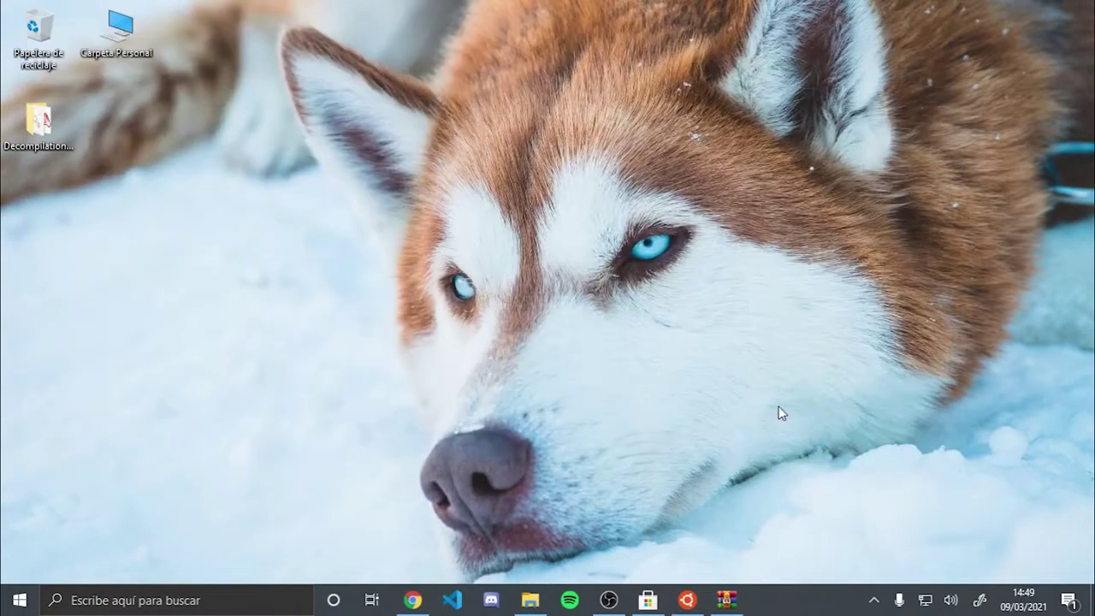
{"action": "left_click", "coordinate": [726, 600]}
{"action": "right_click", "coordinate": [727, 599]}
{"action": "left_click", "coordinate": [668, 566]}
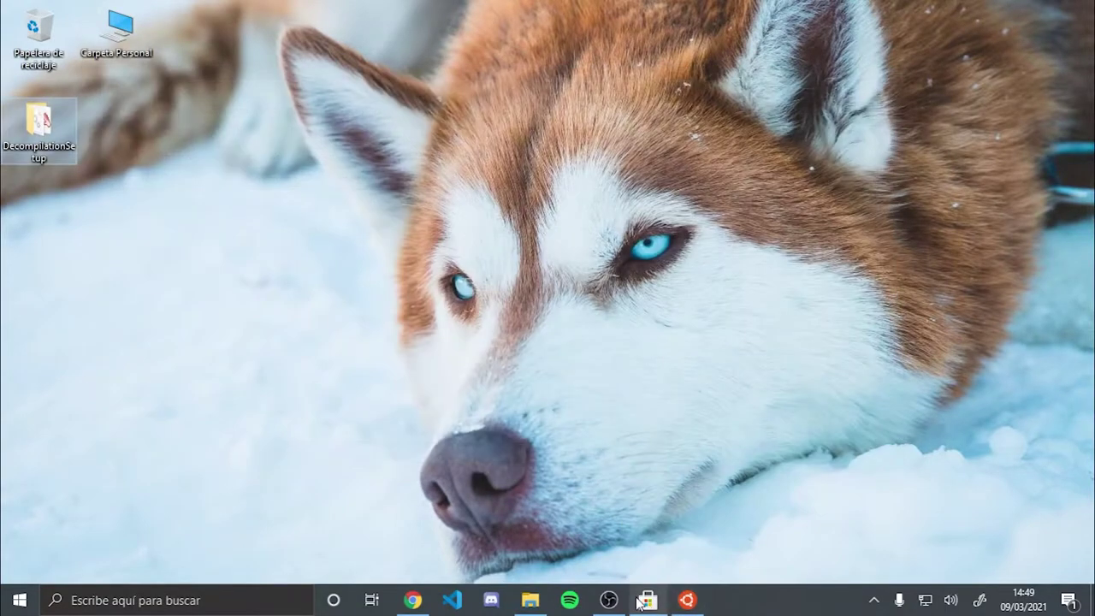
- Create the default UNIX account in the Ubuntu 20.04 LTS terminal by entering a username and typing the new password twice
{"action": "left_click", "coordinate": [687, 600]}
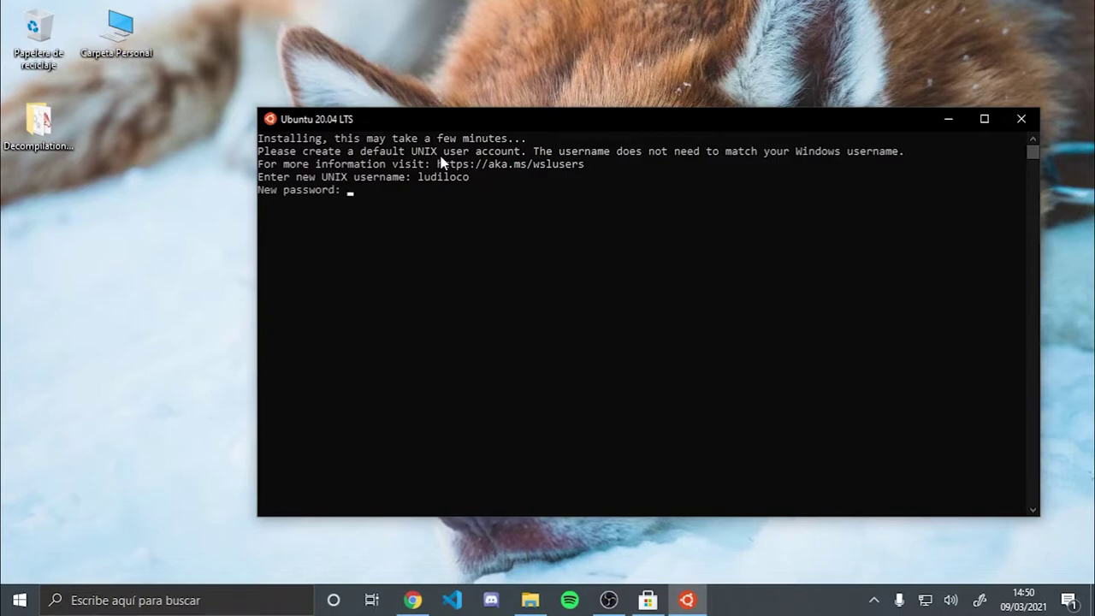
{"action": "left_click_drag", "start_coordinate": [351, 196], "coordinate": [383, 193]}
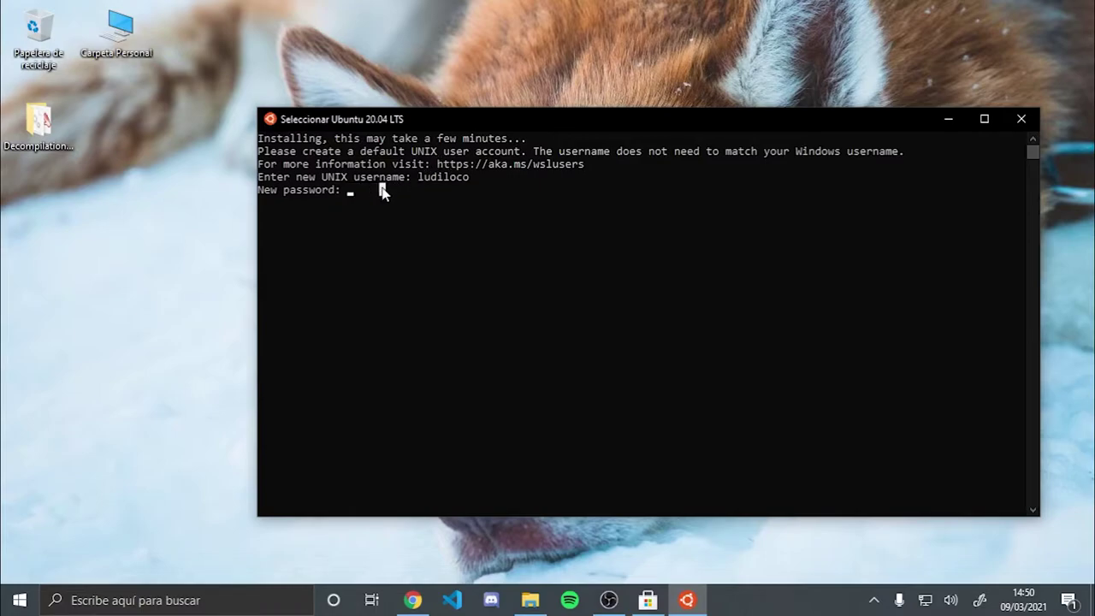
{"action": "left_click", "coordinate": [386, 299]}
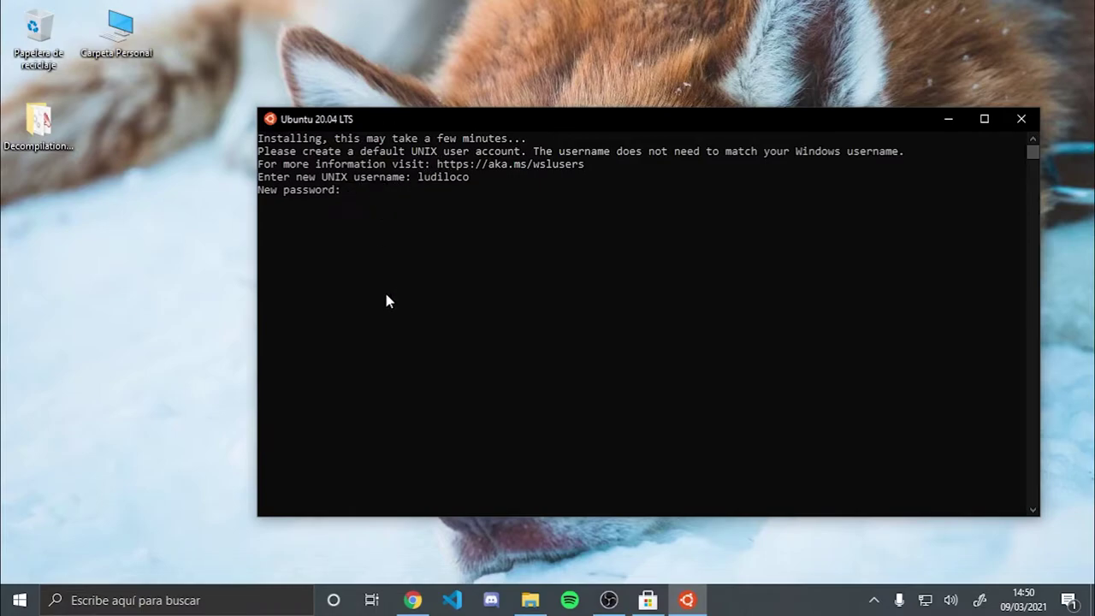
{"action": "key", "text": "Return"}
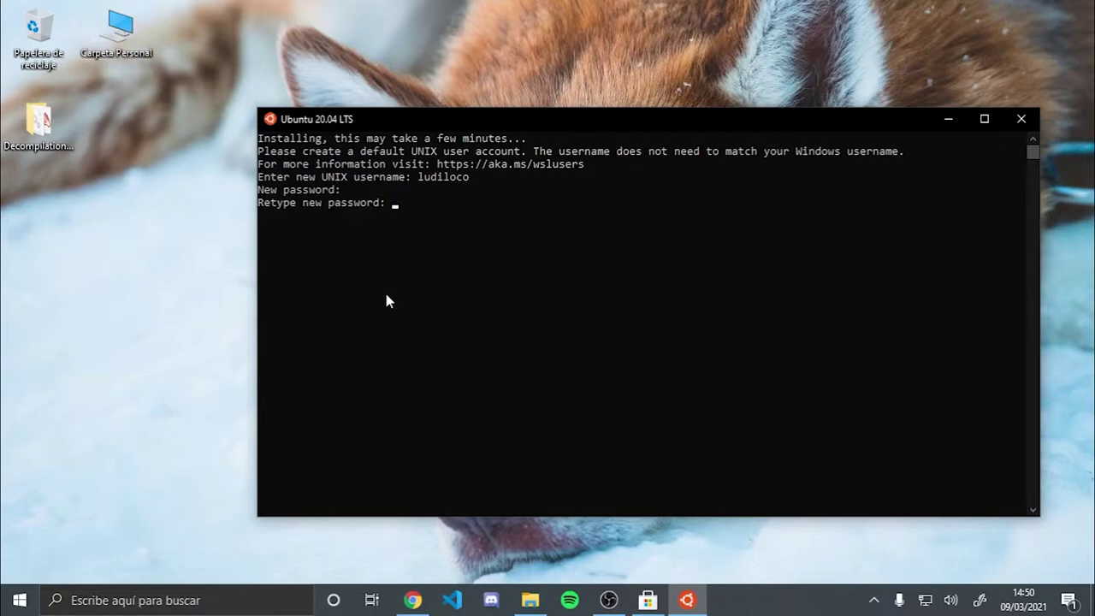
{"action": "key", "text": "Return"}
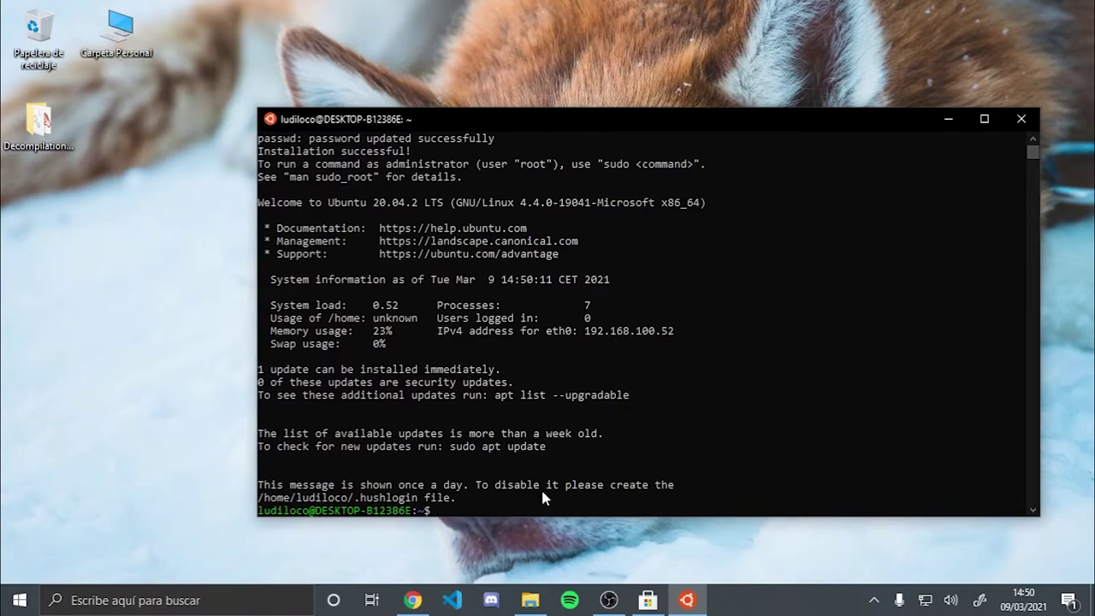
{"action": "scroll", "coordinate": [677, 223], "scroll_direction": "down", "scroll_amount": 2}
{"action": "scroll", "coordinate": [531, 258], "scroll_direction": "up", "scroll_amount": 5}
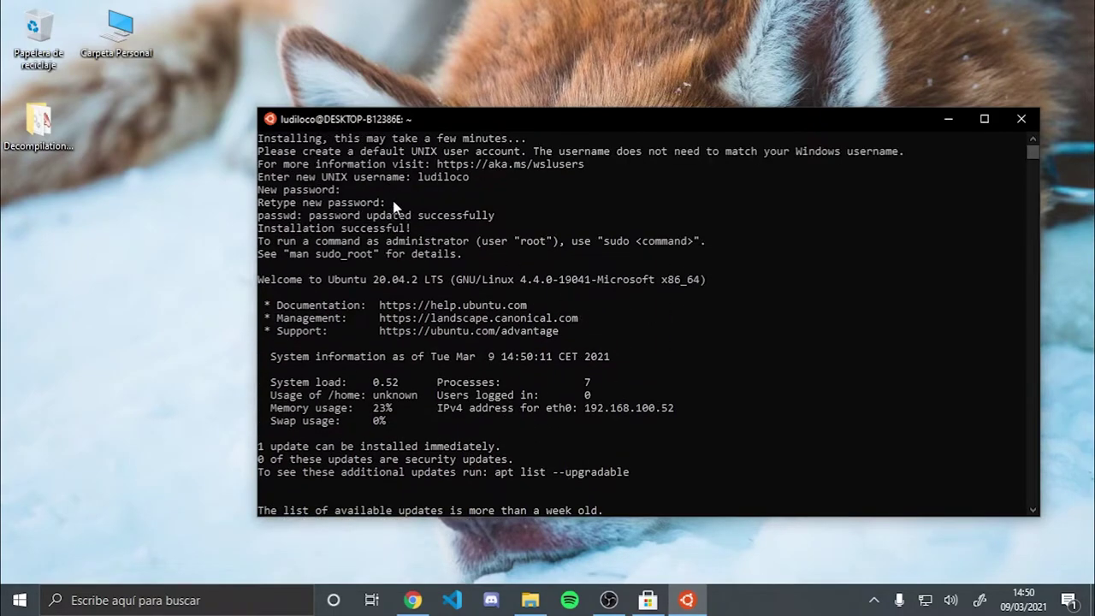
- Close the Ubuntu terminal and look through the DecompilationSetup folder on the desktop, including its res subfolder
{"action": "left_click", "coordinate": [1020, 118]}
{"action": "right_click", "coordinate": [186, 117]}
{"action": "left_click", "coordinate": [226, 167]}
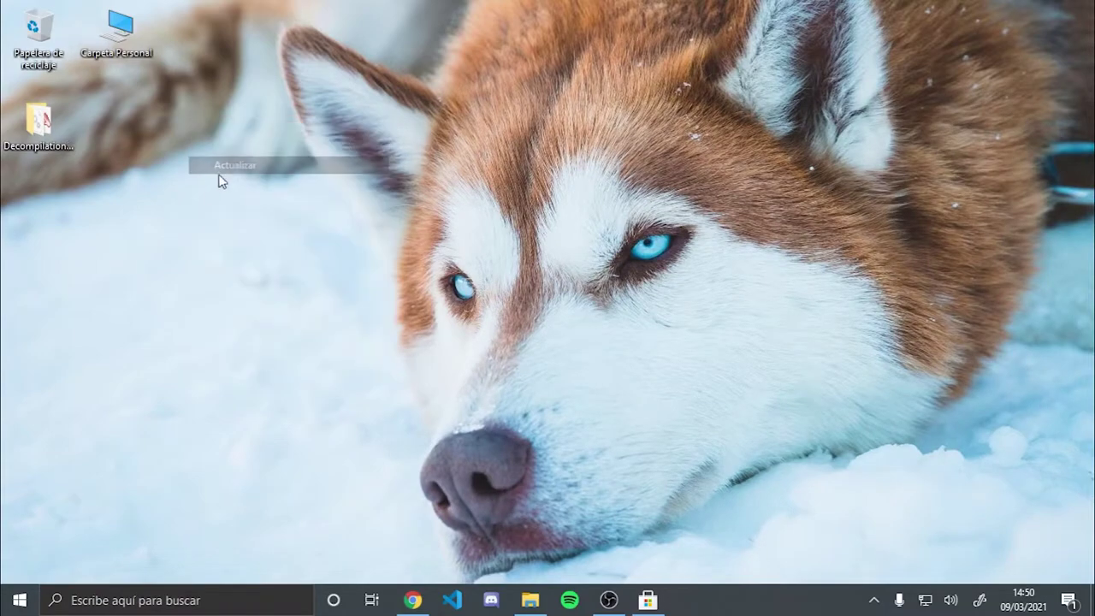
{"action": "double_click", "coordinate": [68, 135]}
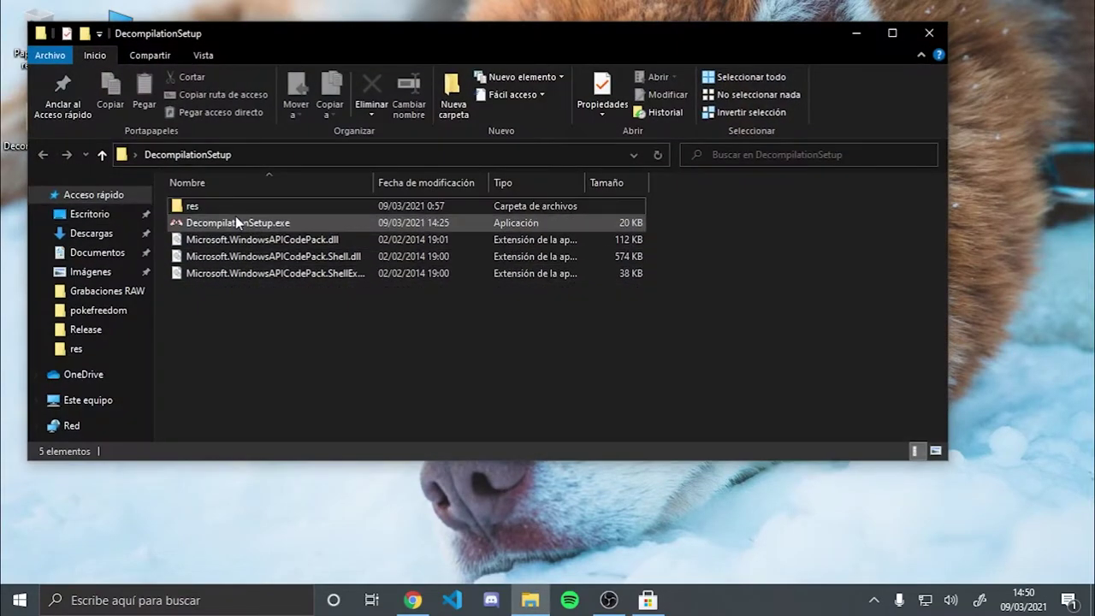
{"action": "left_click", "coordinate": [236, 222]}
{"action": "left_click_drag", "start_coordinate": [262, 311], "coordinate": [215, 237]}
{"action": "double_click", "coordinate": [209, 208]}
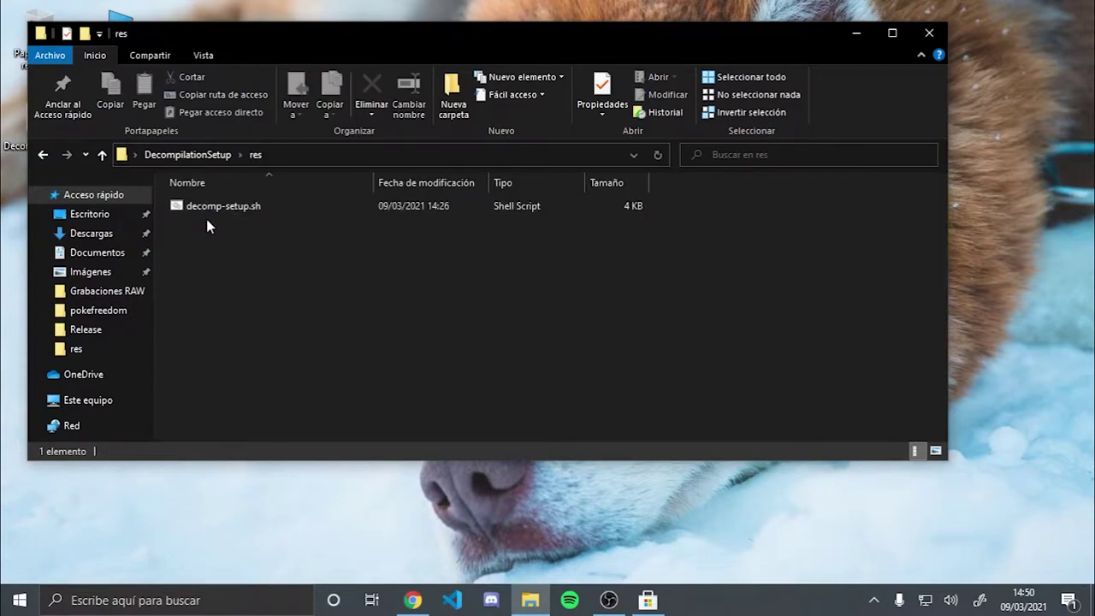
{"action": "key", "text": "alt+Left"}
{"action": "left_click", "coordinate": [215, 221]}
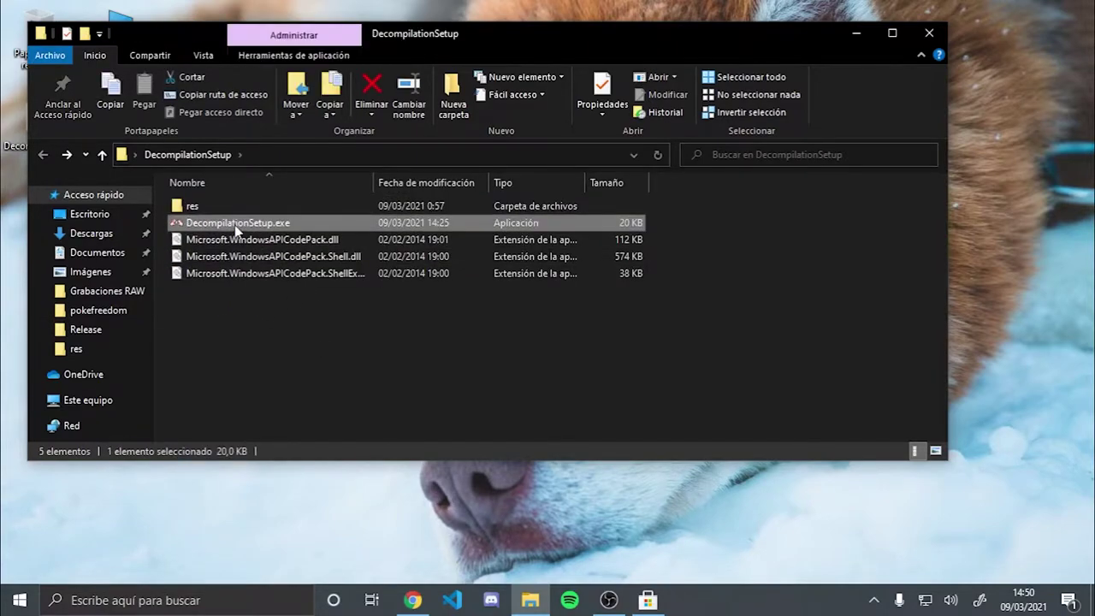
- Launch DecompilationSetup.exe and open its folder browser for the project location
{"action": "right_click", "coordinate": [235, 230]}
{"action": "left_click", "coordinate": [265, 174]}
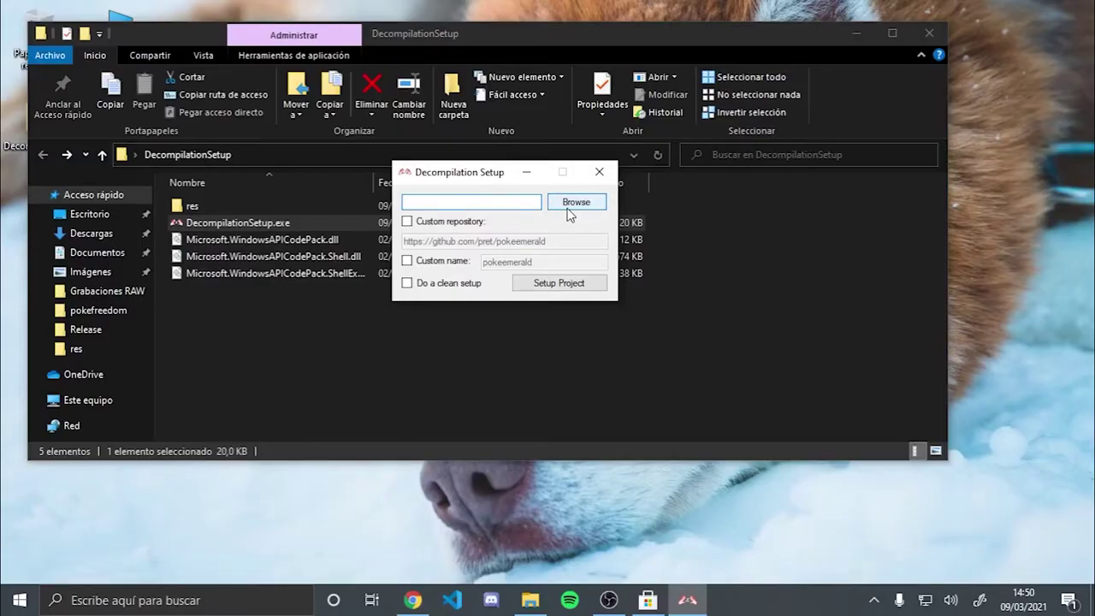
{"action": "left_click", "coordinate": [575, 200]}
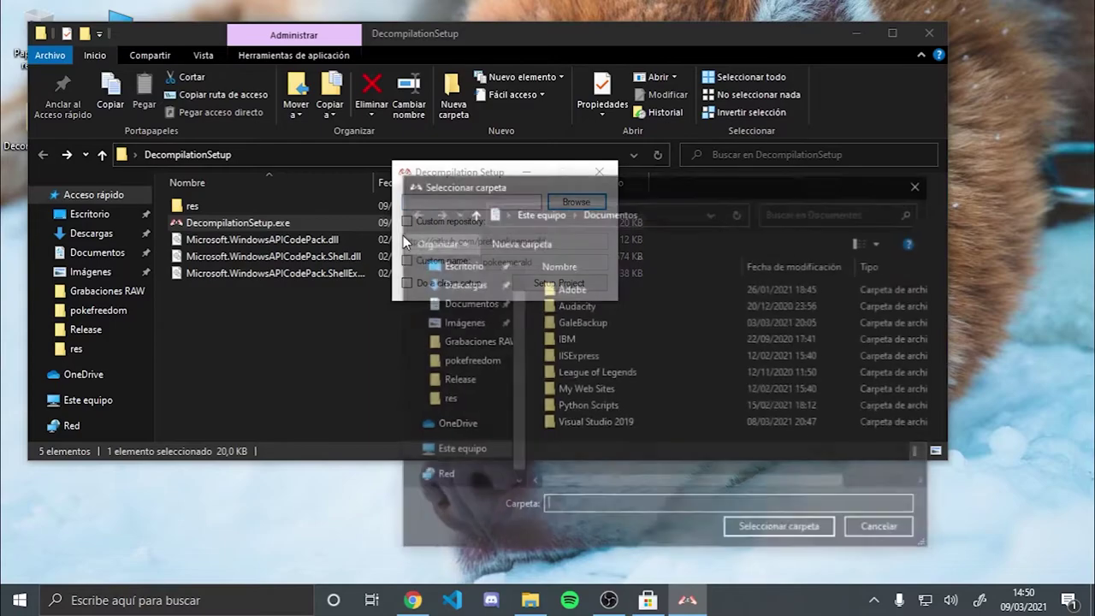
{"action": "left_click", "coordinate": [457, 264]}
{"action": "right_click", "coordinate": [759, 395]}
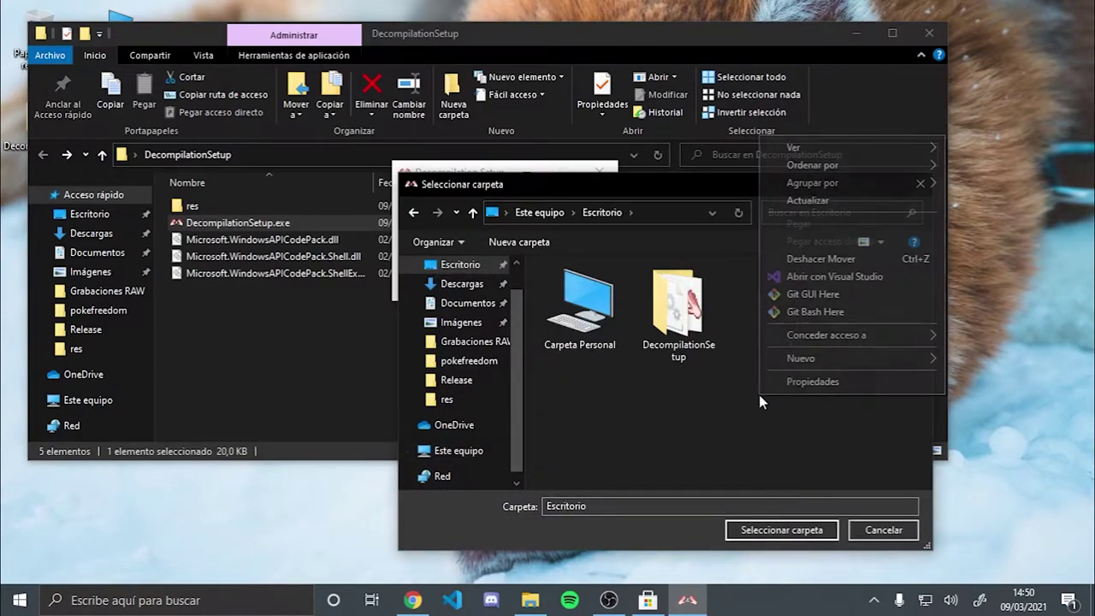
{"action": "left_click", "coordinate": [696, 392]}
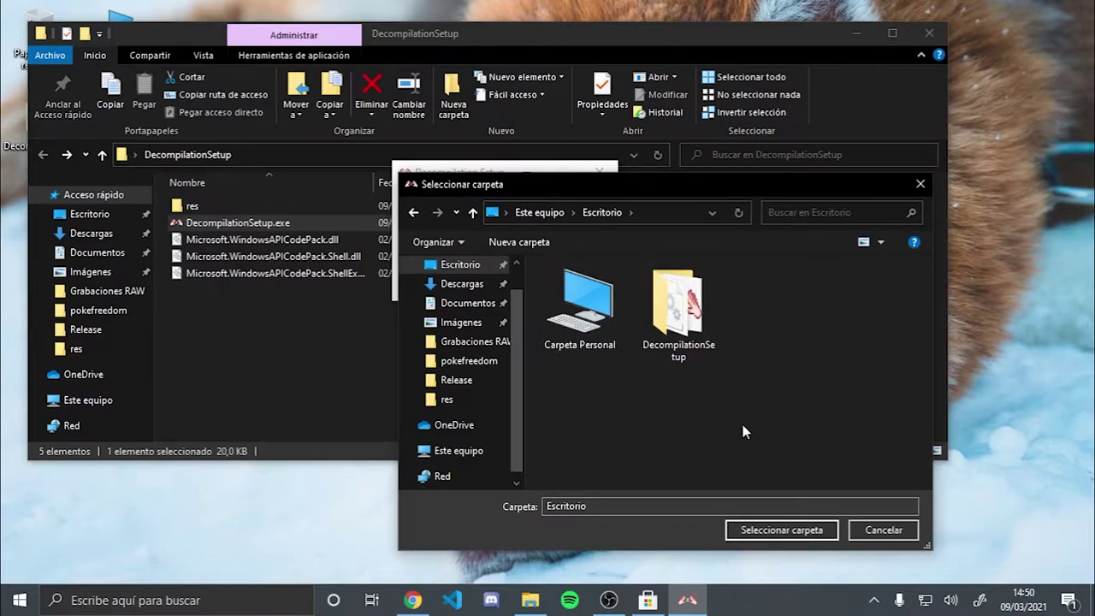
{"action": "right_click", "coordinate": [748, 374]}
{"action": "mouse_move", "coordinate": [778, 338]}
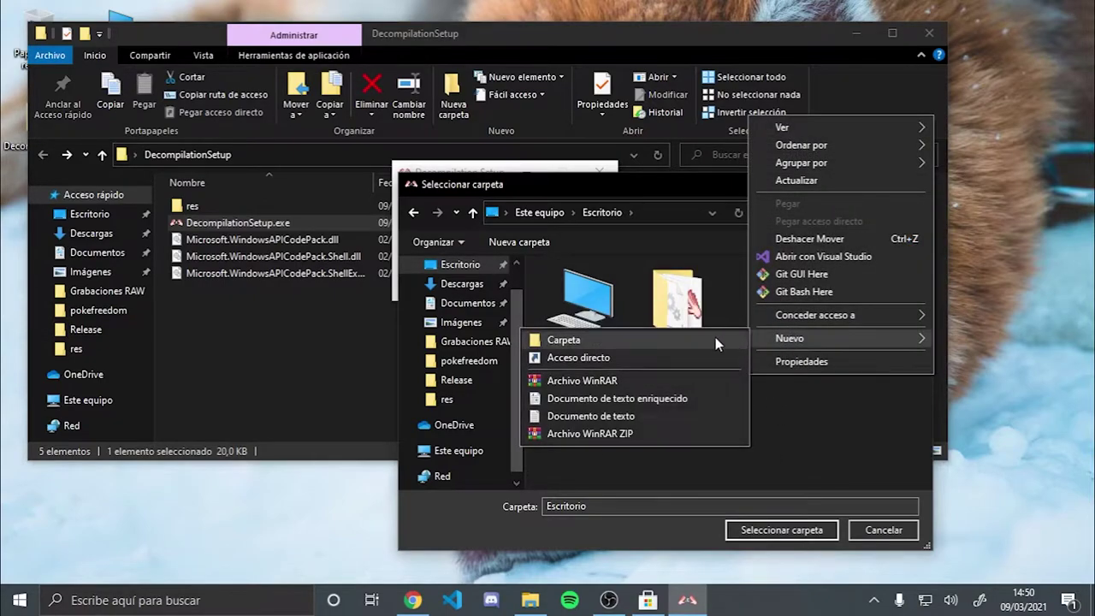
{"action": "left_click", "coordinate": [655, 342]}
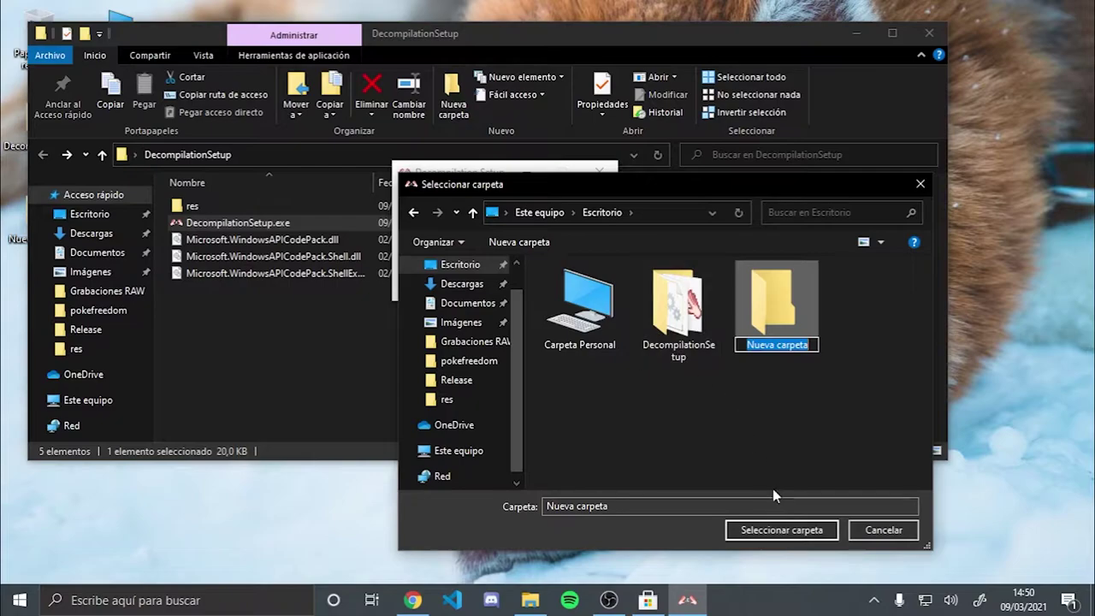
{"action": "left_click", "coordinate": [763, 419]}
{"action": "key", "text": "shift+Delete"}
{"action": "key", "text": "Return"}
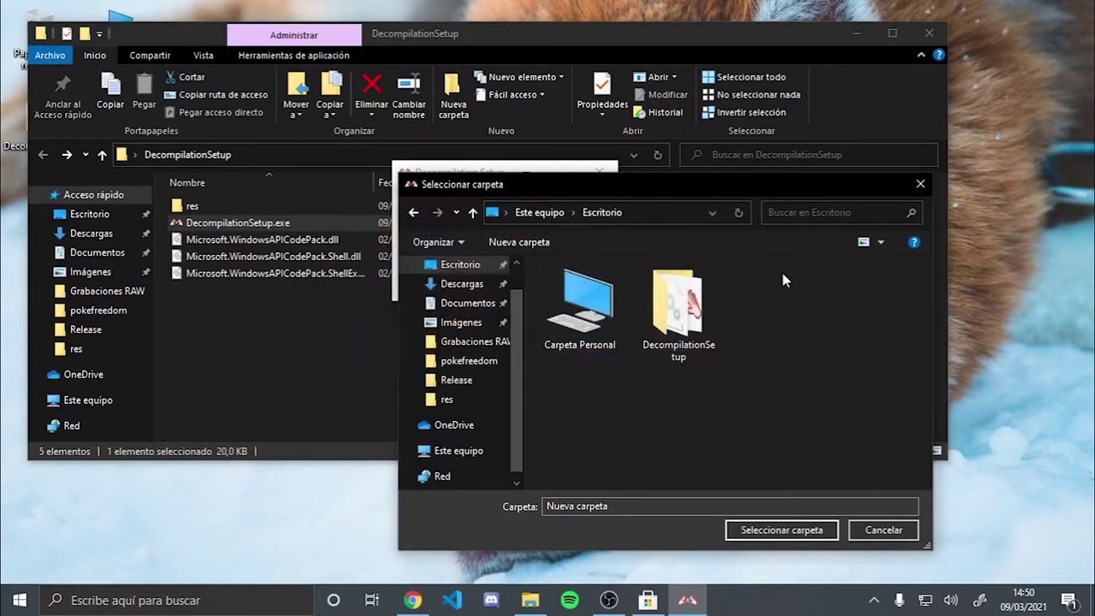
- Create a folder named Decompilacion inside Documentos and select it as the project location
{"action": "scroll", "coordinate": [453, 368], "scroll_direction": "down", "scroll_amount": 1}
{"action": "scroll", "coordinate": [454, 368], "scroll_direction": "up", "scroll_amount": 2}
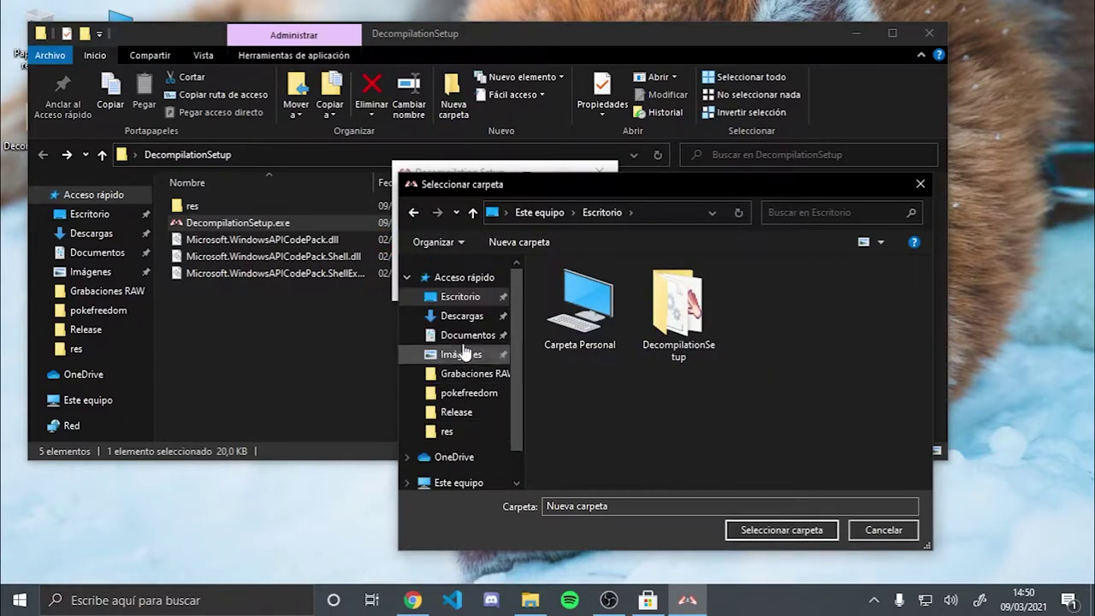
{"action": "left_click", "coordinate": [530, 213]}
{"action": "left_click", "coordinate": [601, 350]}
{"action": "double_click", "coordinate": [585, 349]}
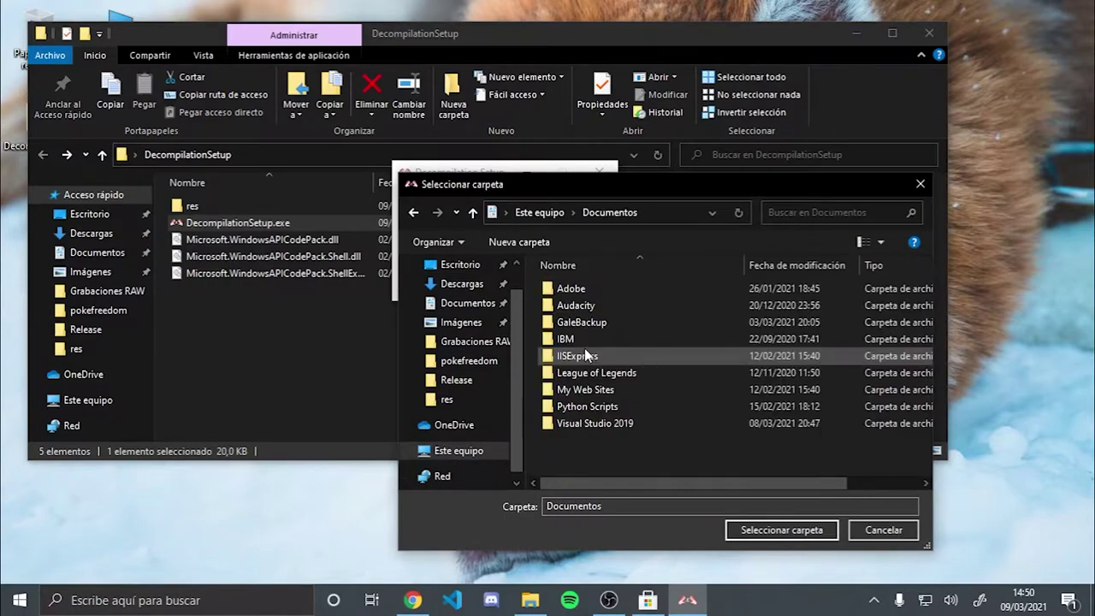
{"action": "right_click", "coordinate": [619, 462]}
{"action": "mouse_move", "coordinate": [689, 426]}
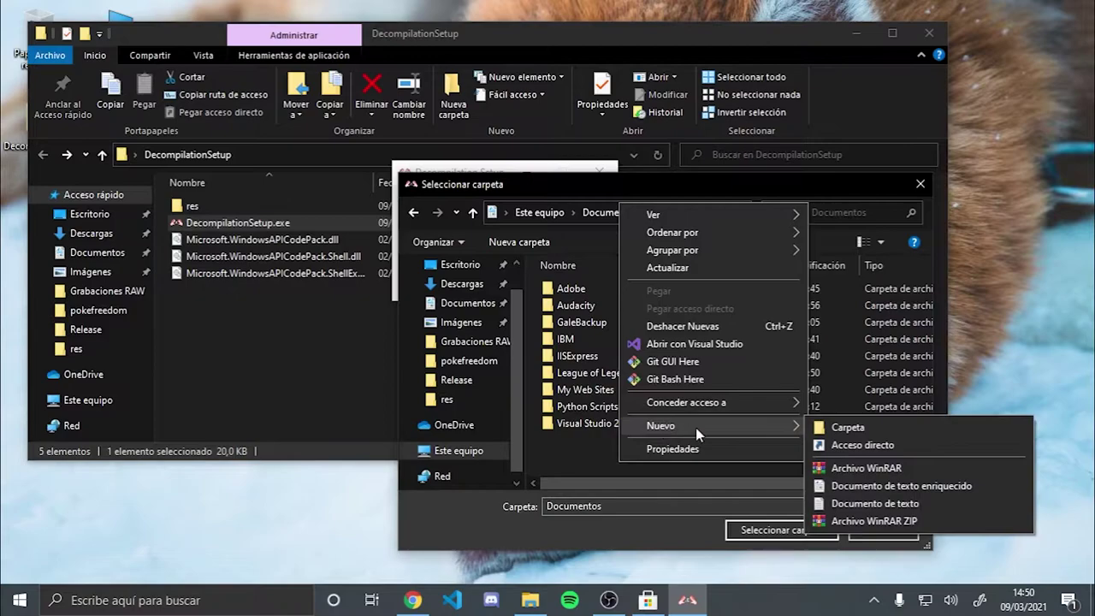
{"action": "left_click", "coordinate": [844, 426]}
{"action": "type", "text": "Decompilacion"}
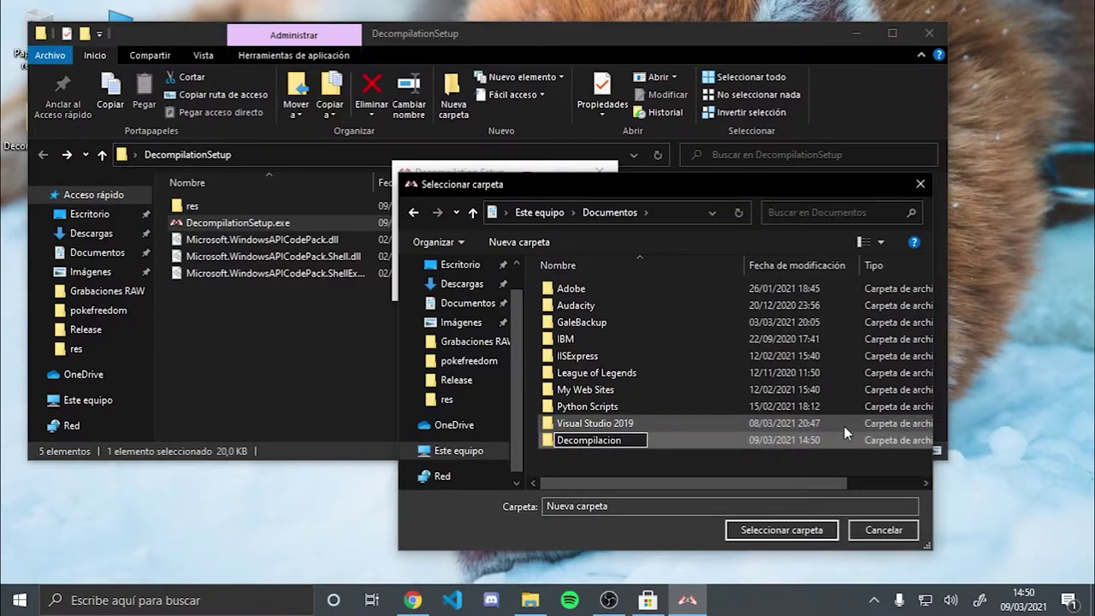
{"action": "key", "text": "Return"}
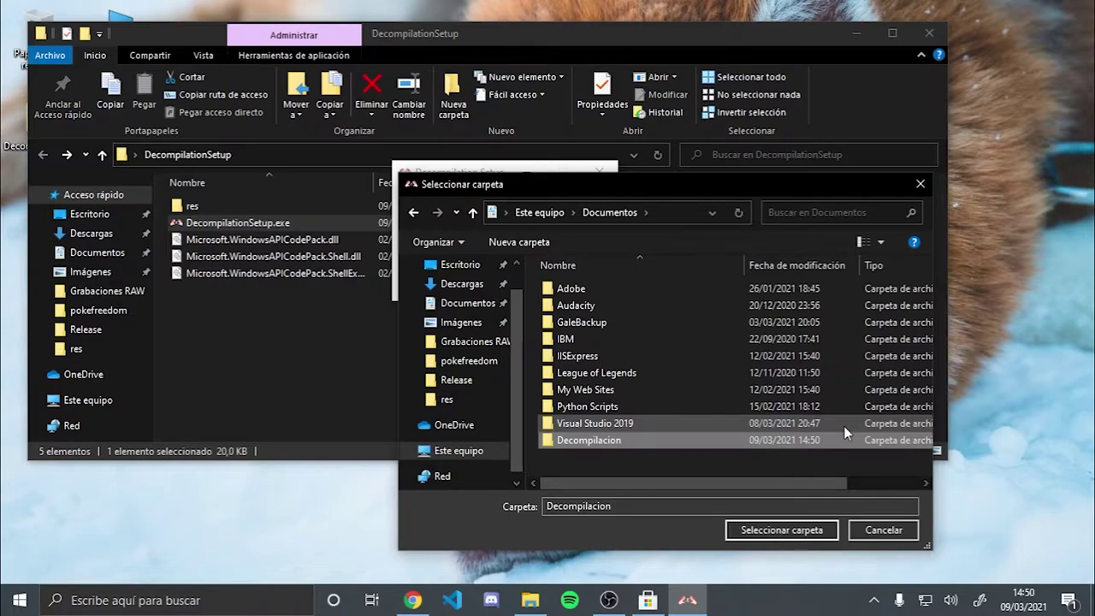
{"action": "key", "text": "Return"}
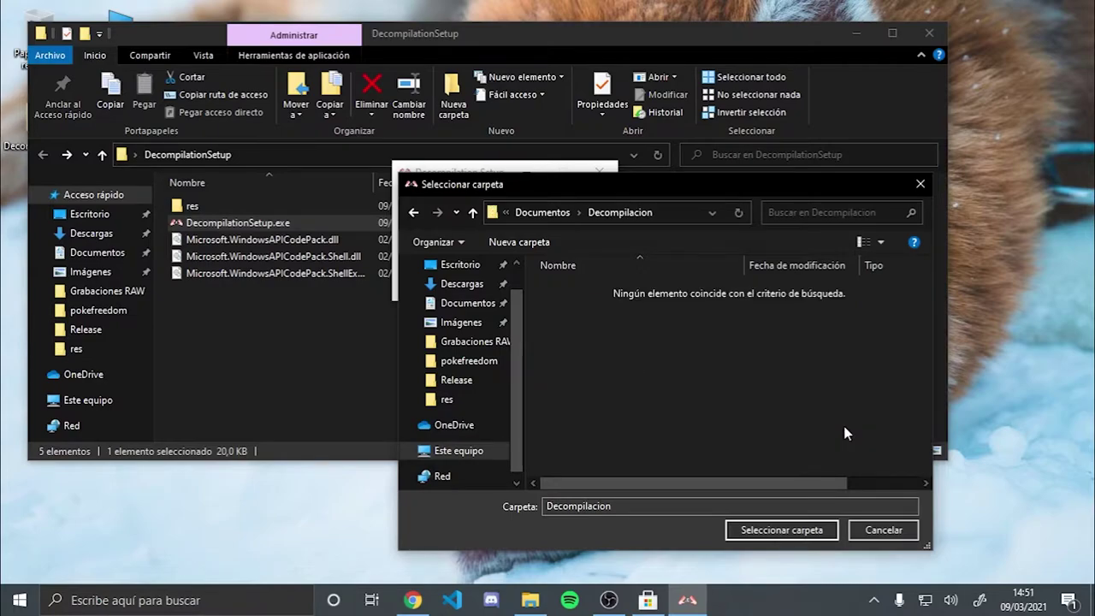
{"action": "left_click", "coordinate": [782, 531]}
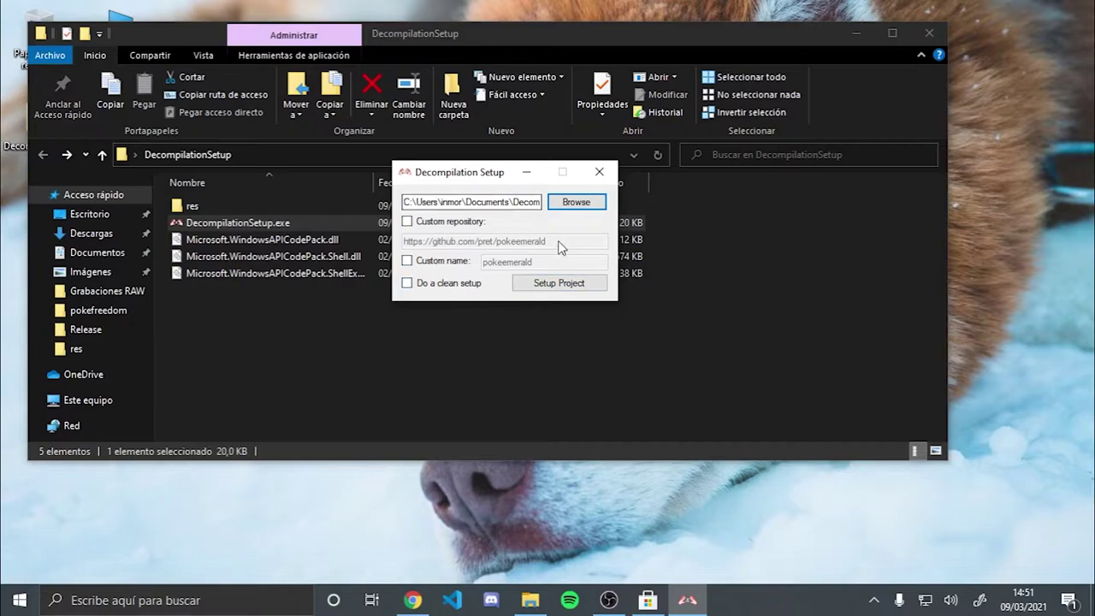
{"action": "left_click_drag", "start_coordinate": [502, 202], "coordinate": [552, 203]}
{"action": "left_click", "coordinate": [428, 202]}
{"action": "left_click", "coordinate": [537, 208]}
{"action": "key", "text": "End"}
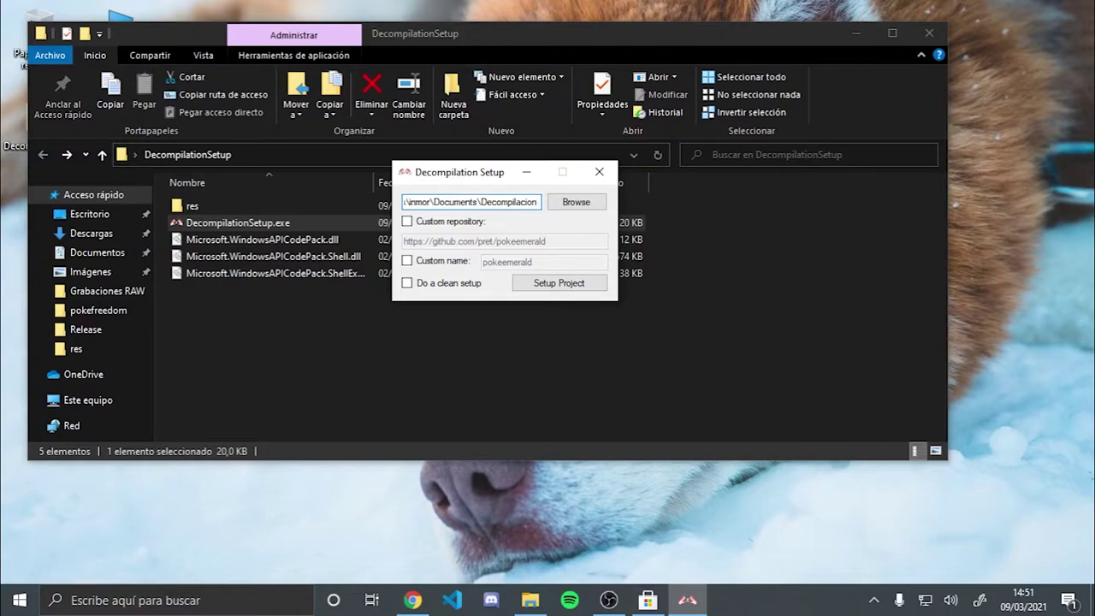
{"action": "type", "text": "Prueba"}
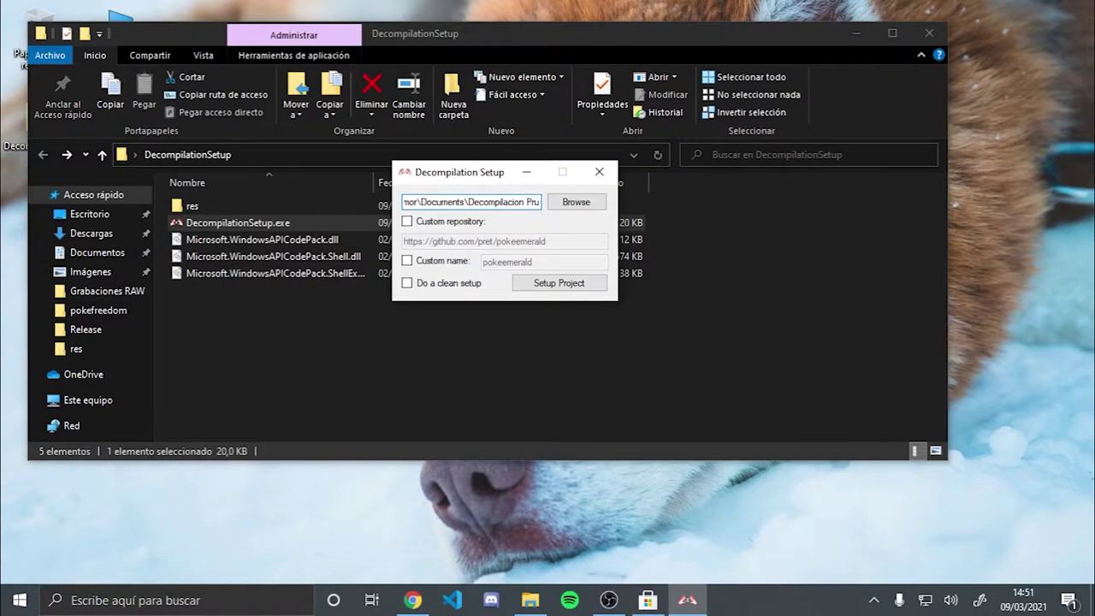
{"action": "key", "text": "BackSpace"}
{"action": "key", "text": "BackSpace"}
{"action": "key", "text": "BackSpace"}
{"action": "key", "text": "BackSpace"}
{"action": "key", "text": "BackSpace"}
{"action": "key", "text": "BackSpace"}
{"action": "key", "text": "BackSpace"}
{"action": "left_click", "coordinate": [415, 222]}
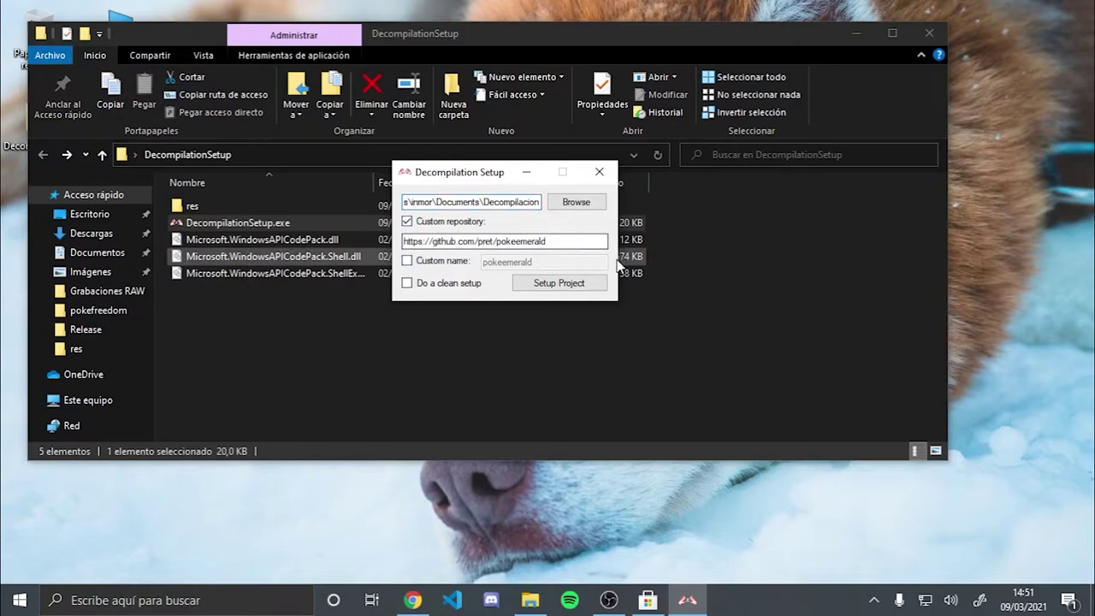
{"action": "left_click_drag", "start_coordinate": [558, 242], "coordinate": [403, 241]}
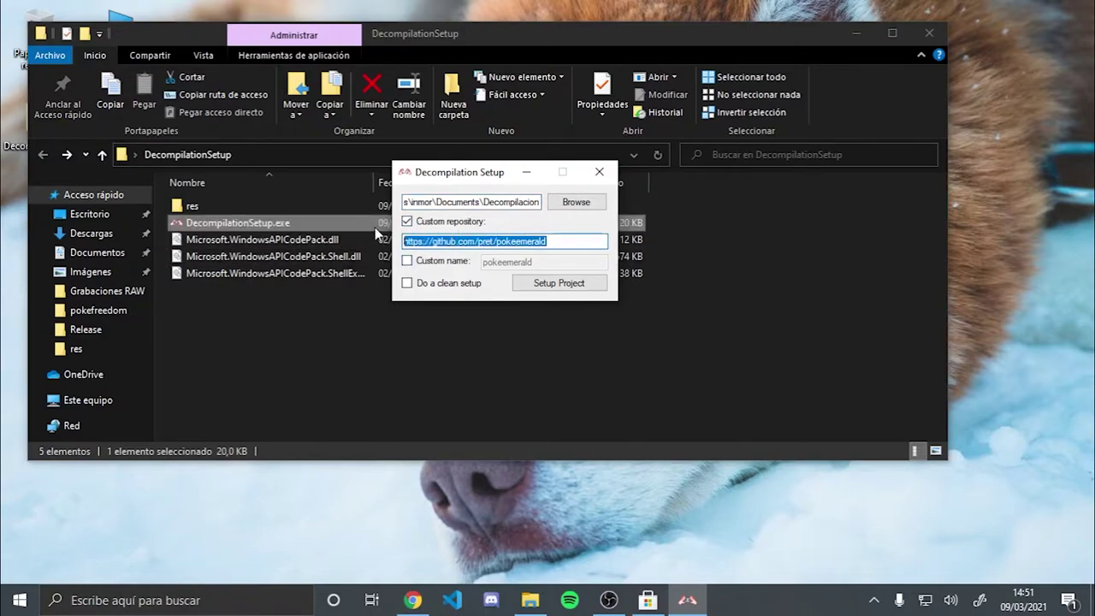
{"action": "left_click", "coordinate": [518, 242]}
{"action": "left_click_drag", "start_coordinate": [516, 242], "coordinate": [564, 261]}
{"action": "type", "text": "firere"}
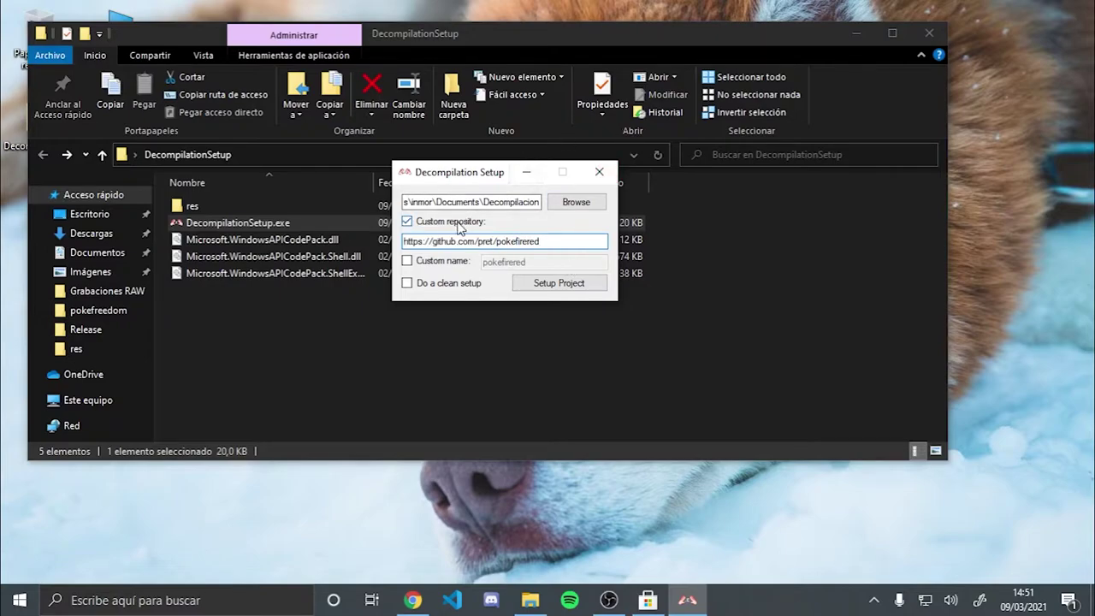
- Enable the custom name option with the name firereddecomp and start the project setup
{"action": "left_click", "coordinate": [417, 262]}
{"action": "left_click", "coordinate": [567, 261]}
{"action": "double_click", "coordinate": [563, 262]}
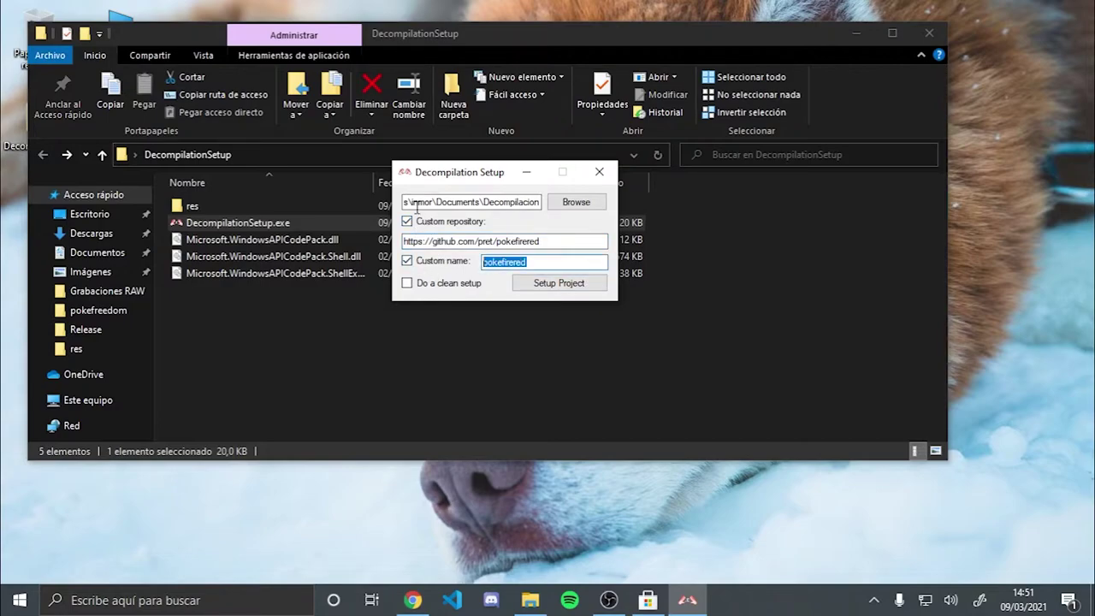
{"action": "type", "text": "omp"}
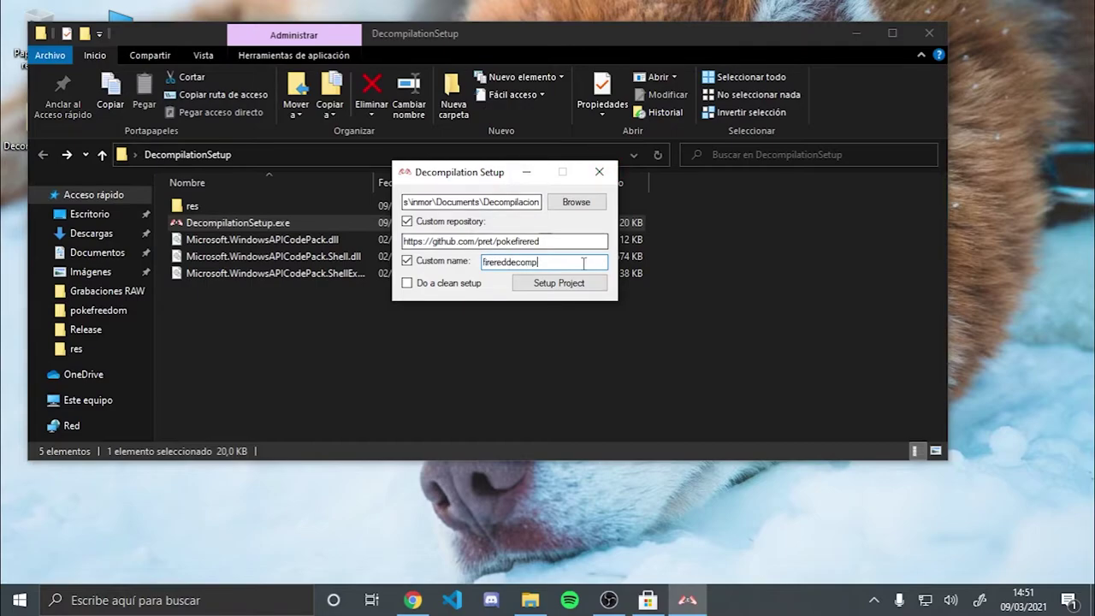
{"action": "left_click", "coordinate": [556, 285]}
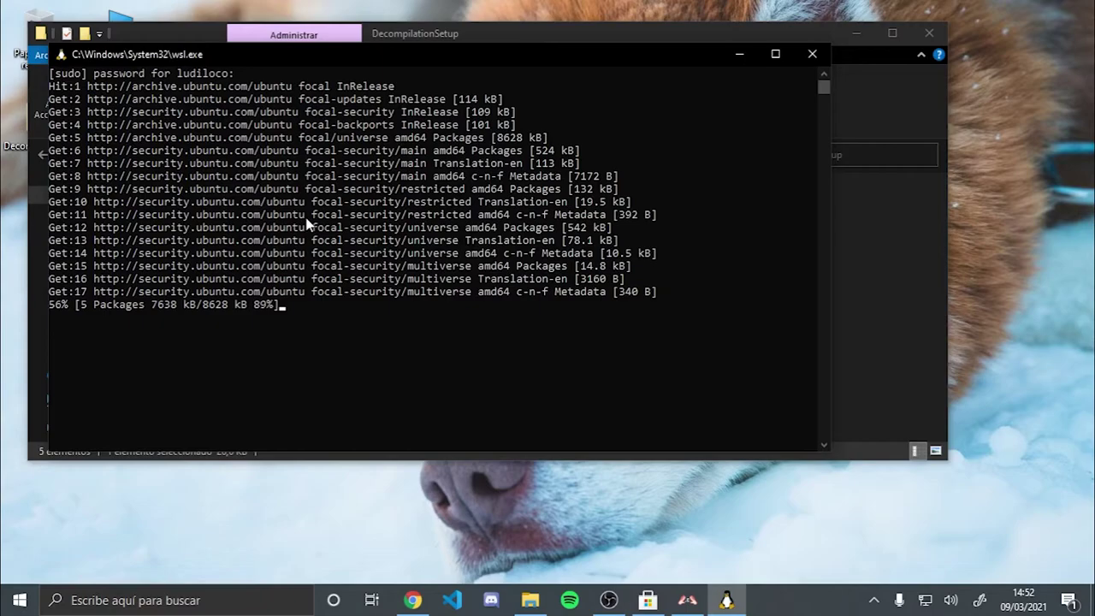
- Follow the package installation and build output in the WSL console, using the system clock to track the elapsed time
{"action": "left_click_drag", "start_coordinate": [297, 54], "coordinate": [409, 189]}
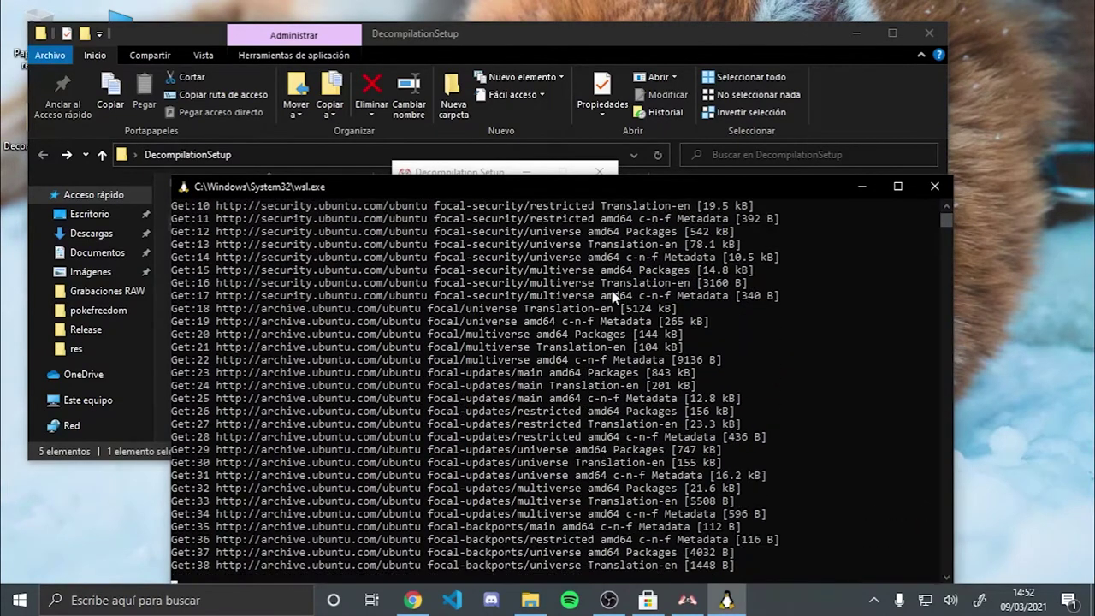
{"action": "left_click", "coordinate": [1066, 601]}
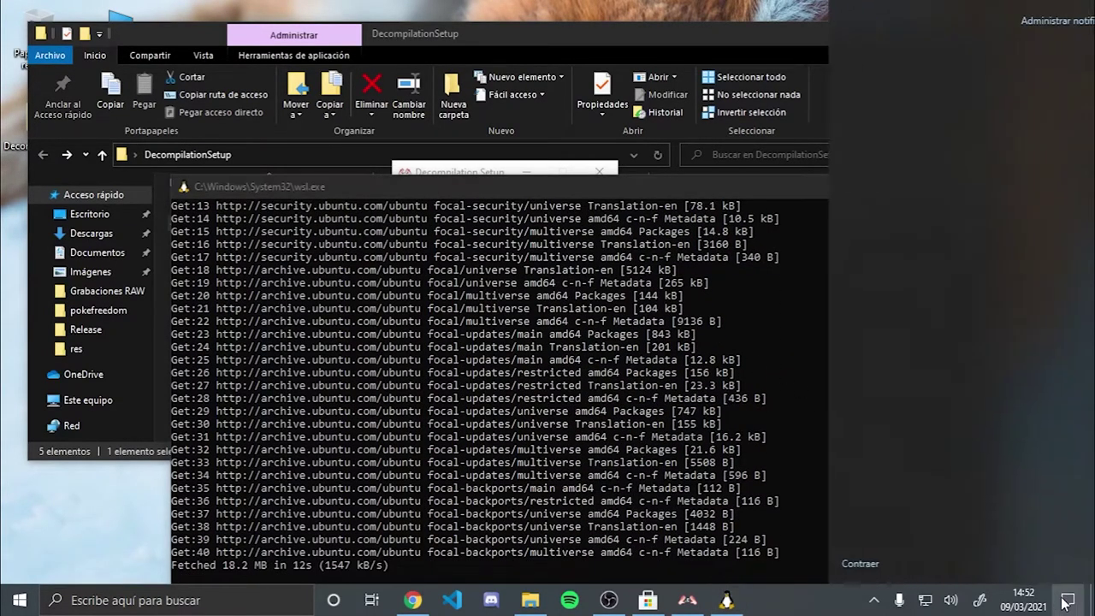
{"action": "left_click", "coordinate": [1062, 605]}
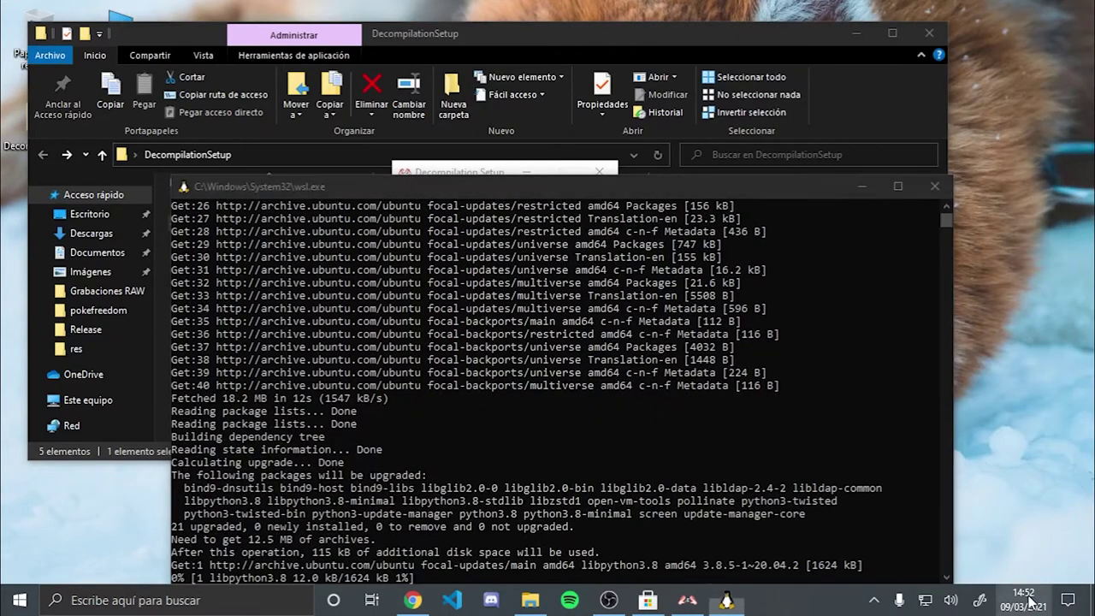
{"action": "left_click", "coordinate": [1023, 599]}
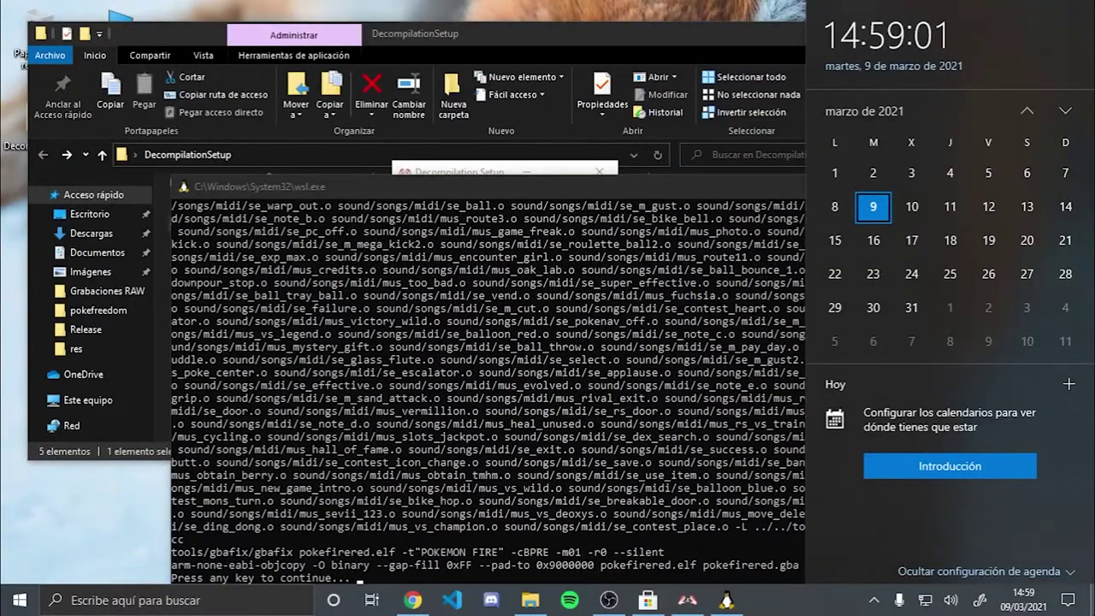
{"action": "left_click", "coordinate": [674, 464]}
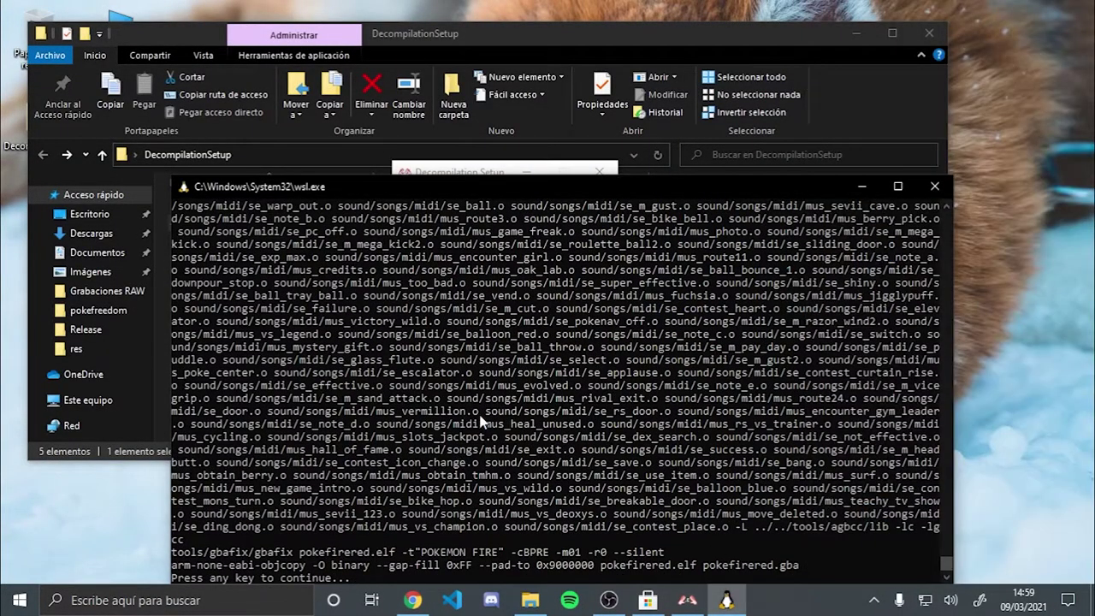
- Check the end of the build output and dismiss the WSL console at its continue prompt
{"action": "left_click_drag", "start_coordinate": [510, 193], "coordinate": [556, 61]}
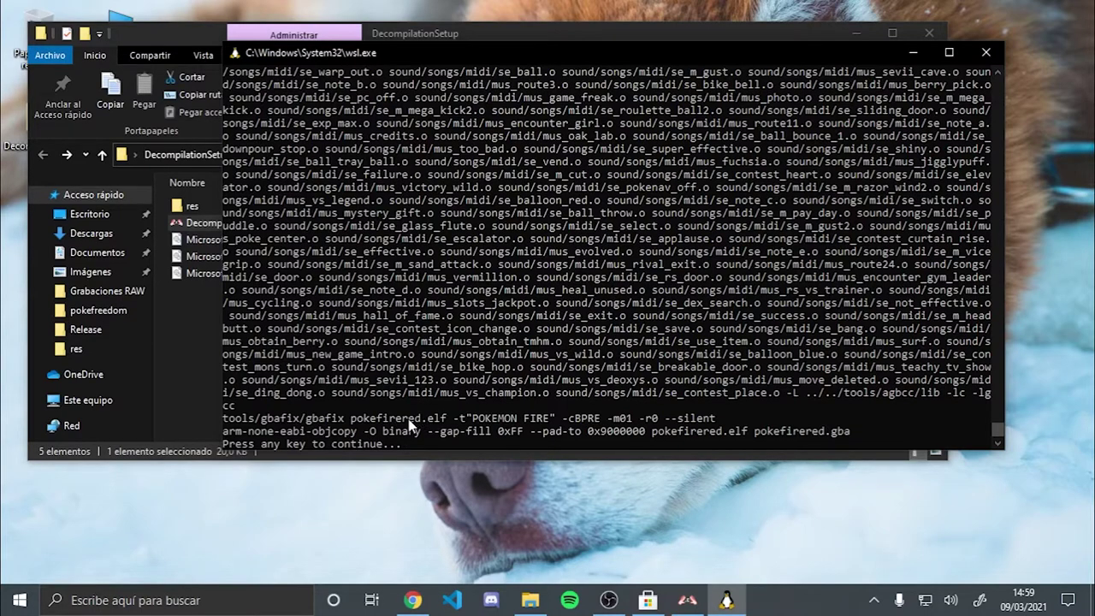
{"action": "left_click", "coordinate": [340, 411]}
{"action": "key", "text": "Return"}
{"action": "key", "text": "Return"}
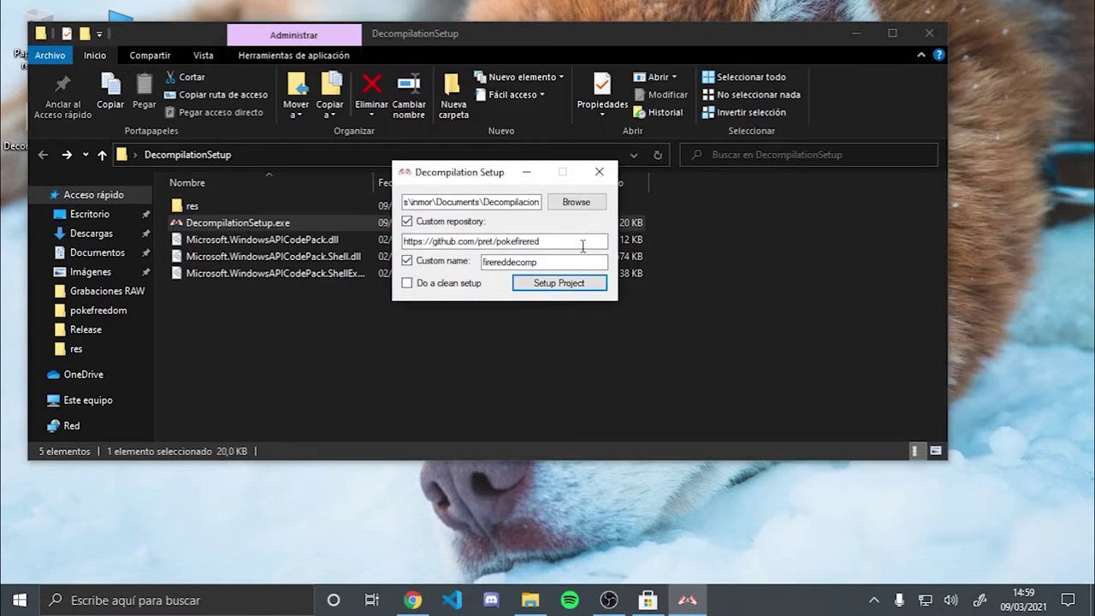
- Try to start the project setup again with the same custom name firereddecomp and dismiss the resulting dialog
{"action": "left_click_drag", "start_coordinate": [572, 262], "coordinate": [483, 262]}
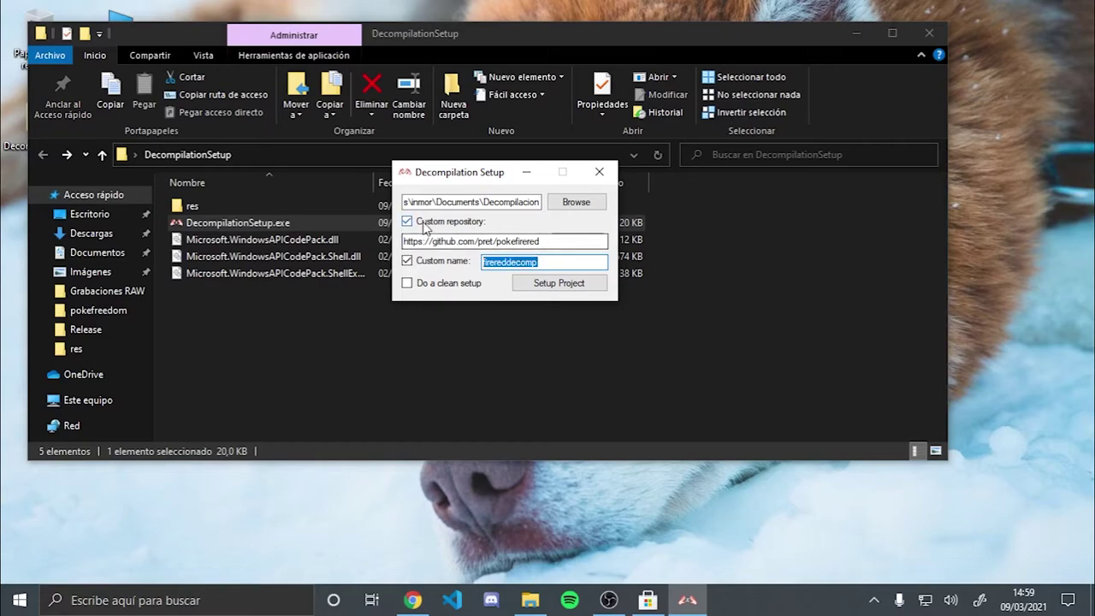
{"action": "left_click", "coordinate": [553, 284]}
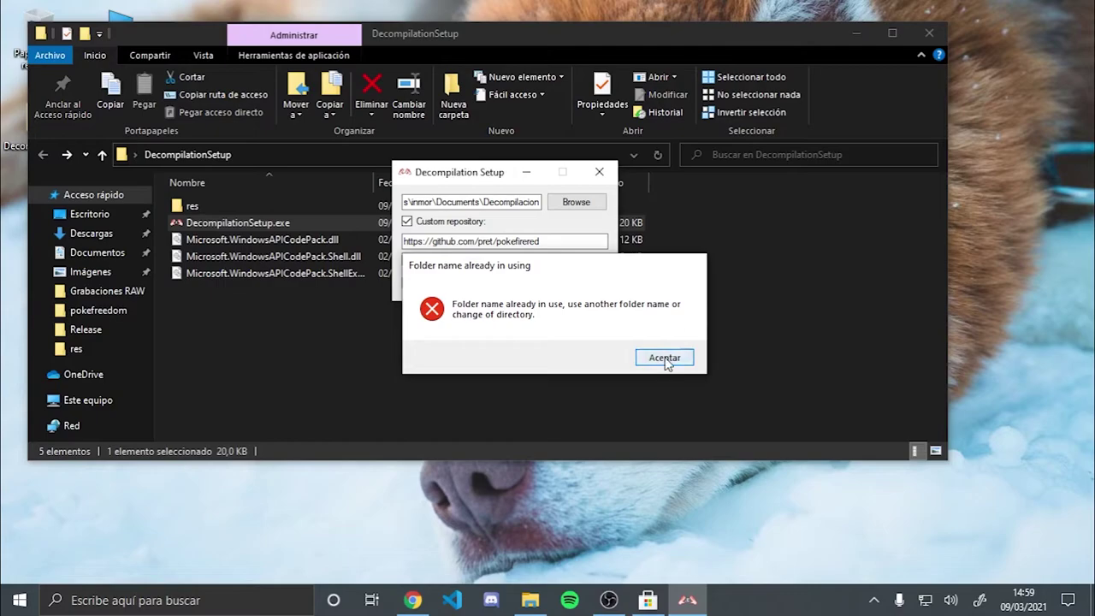
{"action": "left_click", "coordinate": [668, 365]}
- Close the Decompilation Setup tool and minimize its folder window to show the desktop
{"action": "left_click", "coordinate": [599, 172]}
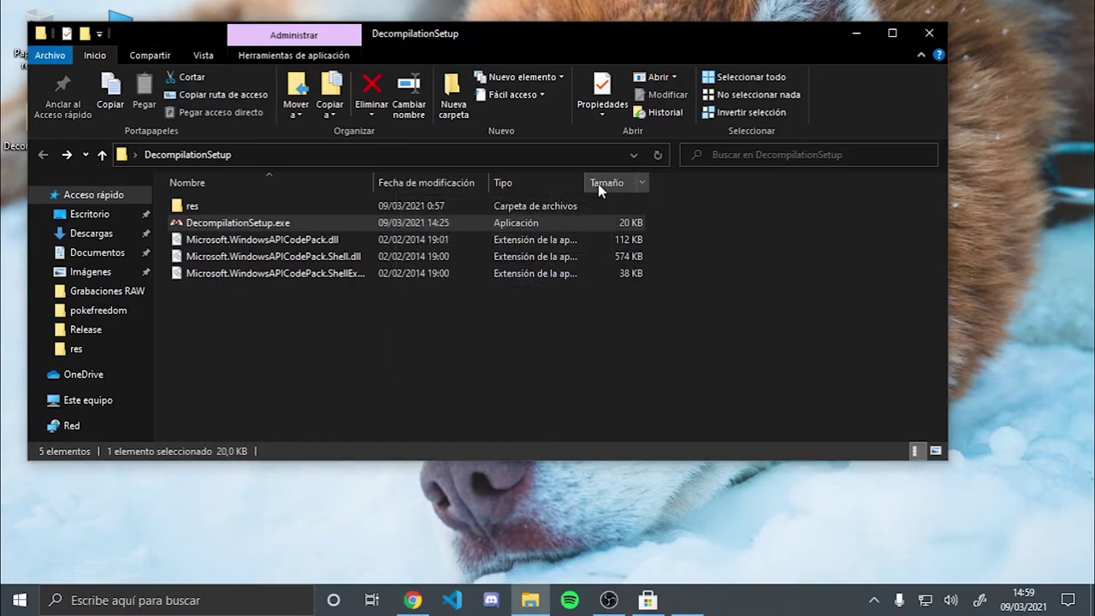
{"action": "left_click", "coordinate": [386, 281]}
{"action": "left_click", "coordinate": [406, 305]}
{"action": "left_click", "coordinate": [855, 32]}
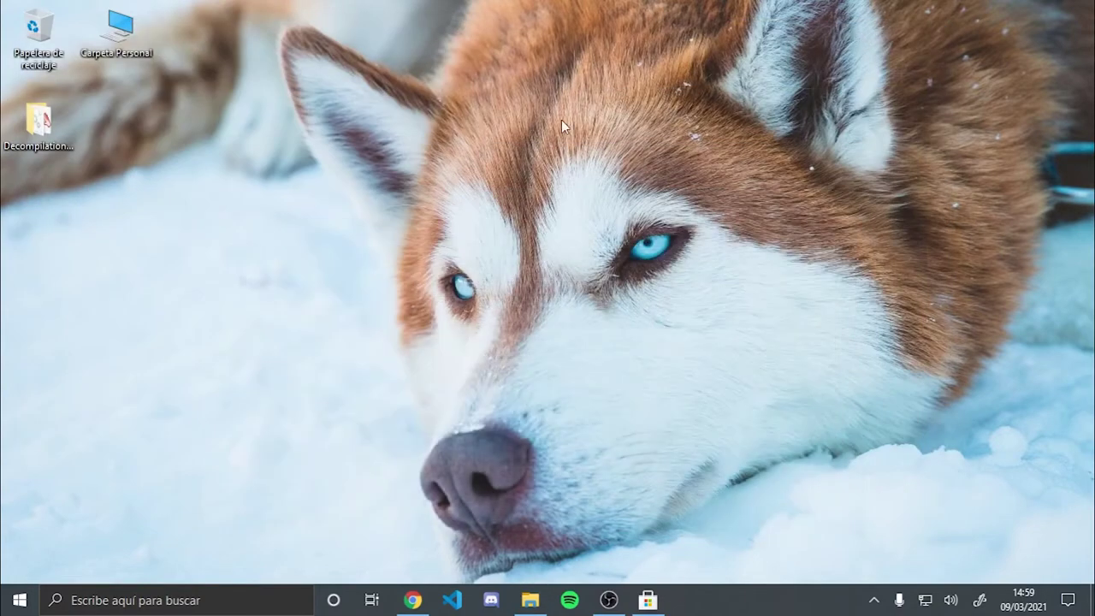
- Open the firereddecomp project folder inside Documents > Decompilacion in File Explorer and find the built pokefirered.gba ROM
{"action": "double_click", "coordinate": [51, 120]}
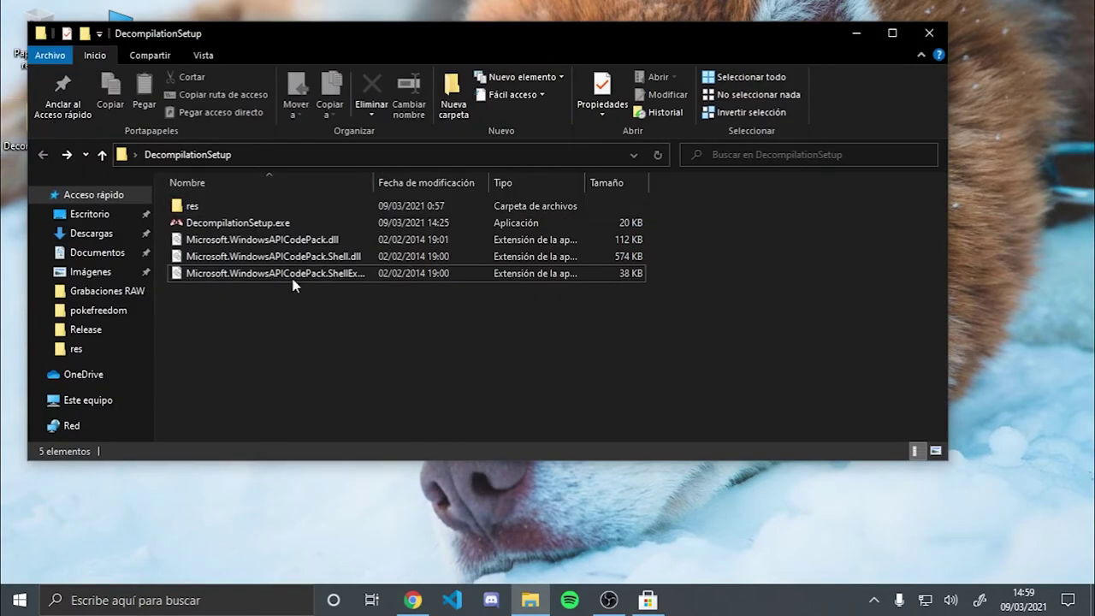
{"action": "left_click", "coordinate": [94, 252]}
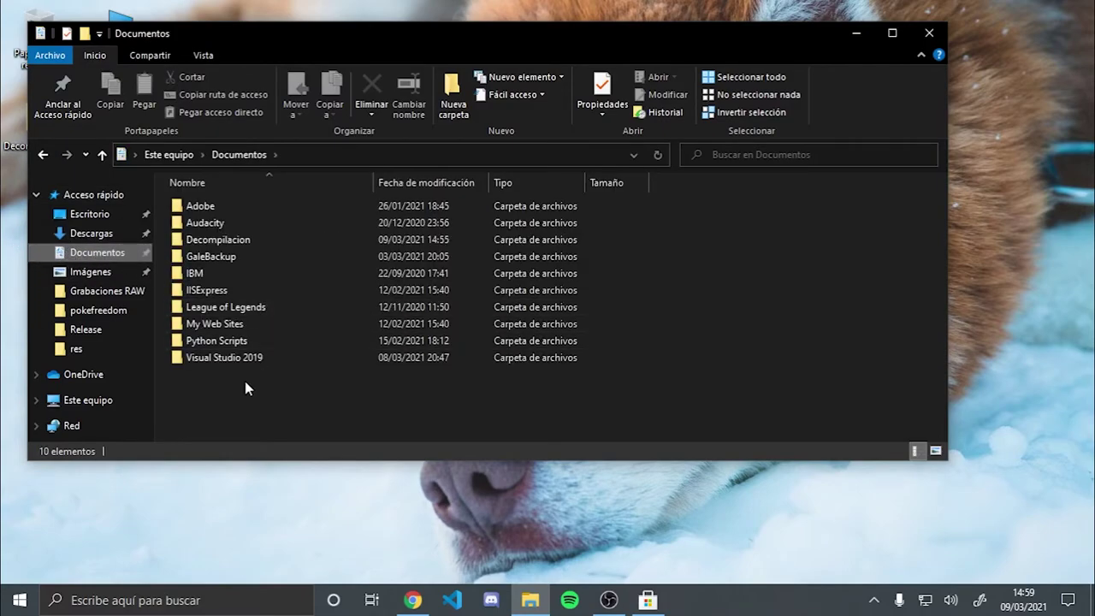
{"action": "double_click", "coordinate": [217, 241]}
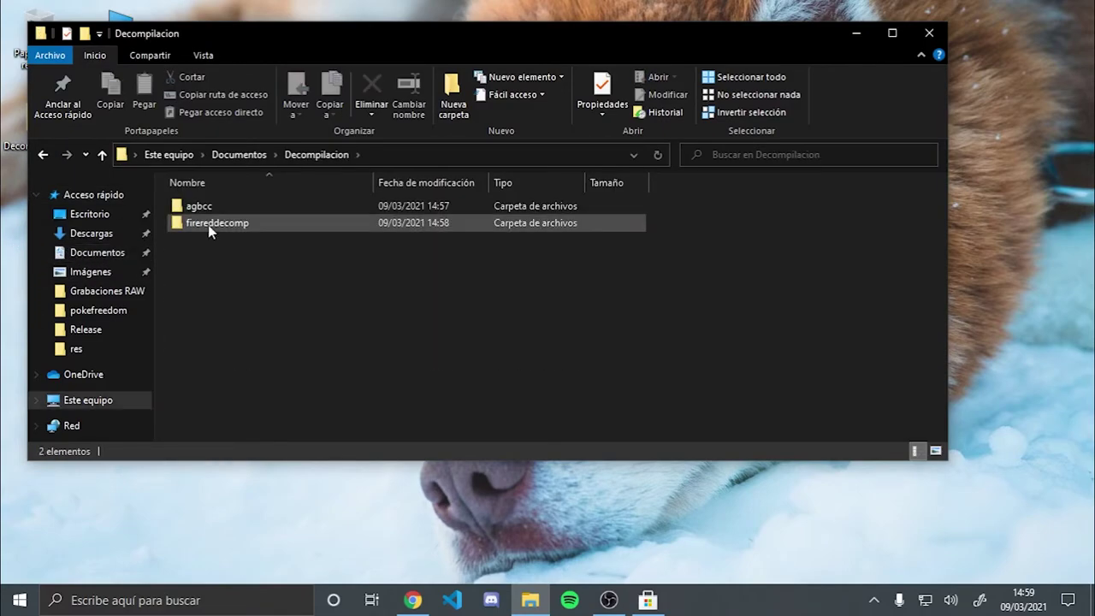
{"action": "double_click", "coordinate": [208, 224]}
{"action": "scroll", "coordinate": [207, 224], "scroll_direction": "down", "scroll_amount": 10}
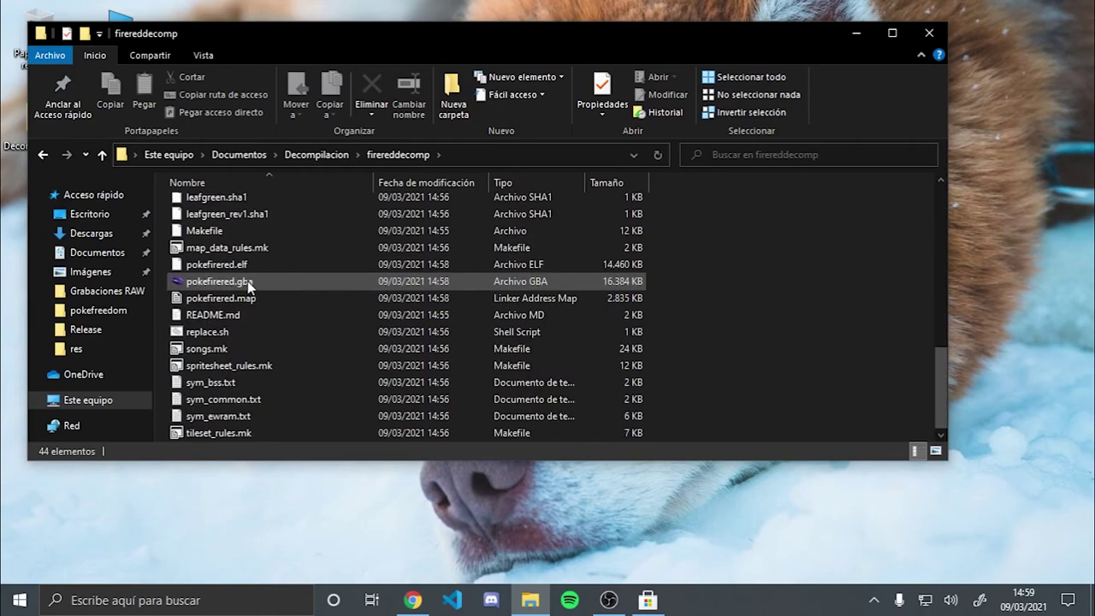
- Launch the pokefirered.gba ROM in the mGBA emulator to test the build, and close the emulator
{"action": "double_click", "coordinate": [219, 281]}
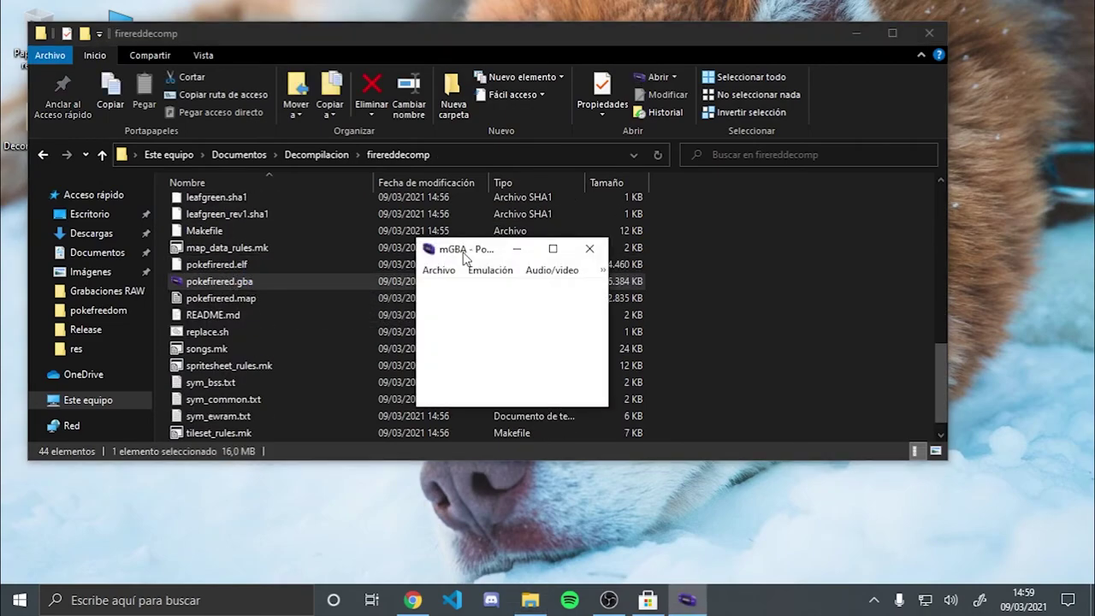
{"action": "left_click", "coordinate": [590, 248]}
{"action": "left_click", "coordinate": [672, 333]}
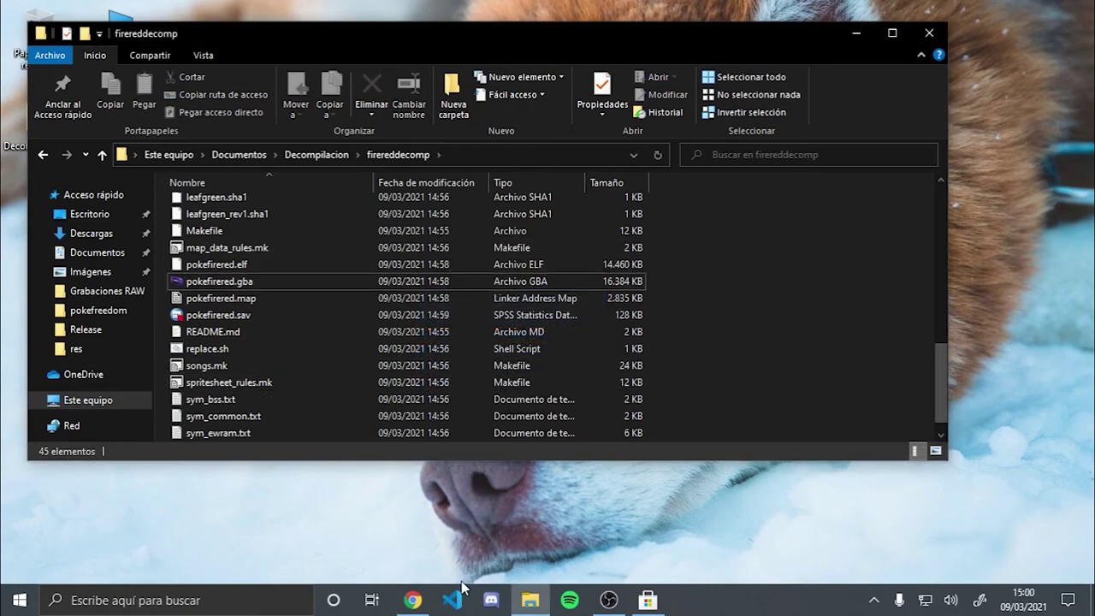